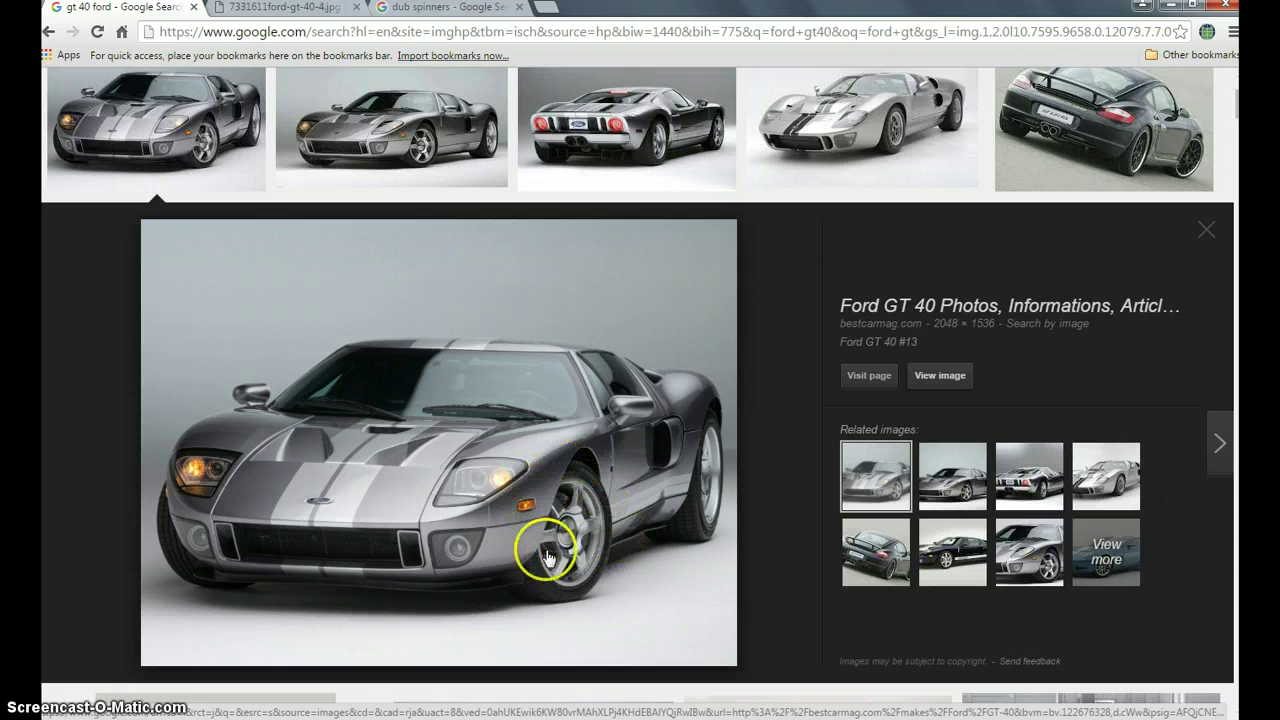
Open the full-size Ford GT 40 photo (7331611ford-gt-40-4.jpg) in its own Chrome tab
{"action": "right_click", "coordinate": [473, 470]}
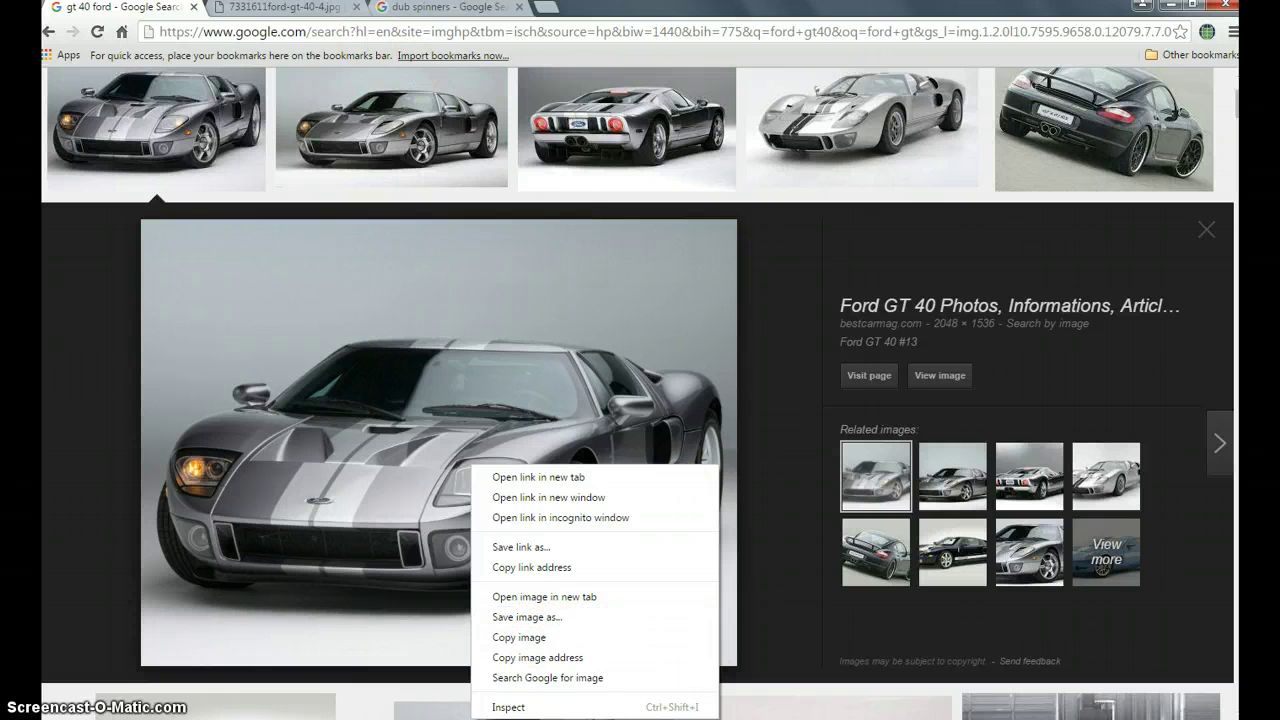
{"action": "left_click", "coordinate": [288, 14]}
{"action": "right_click", "coordinate": [441, 326]}
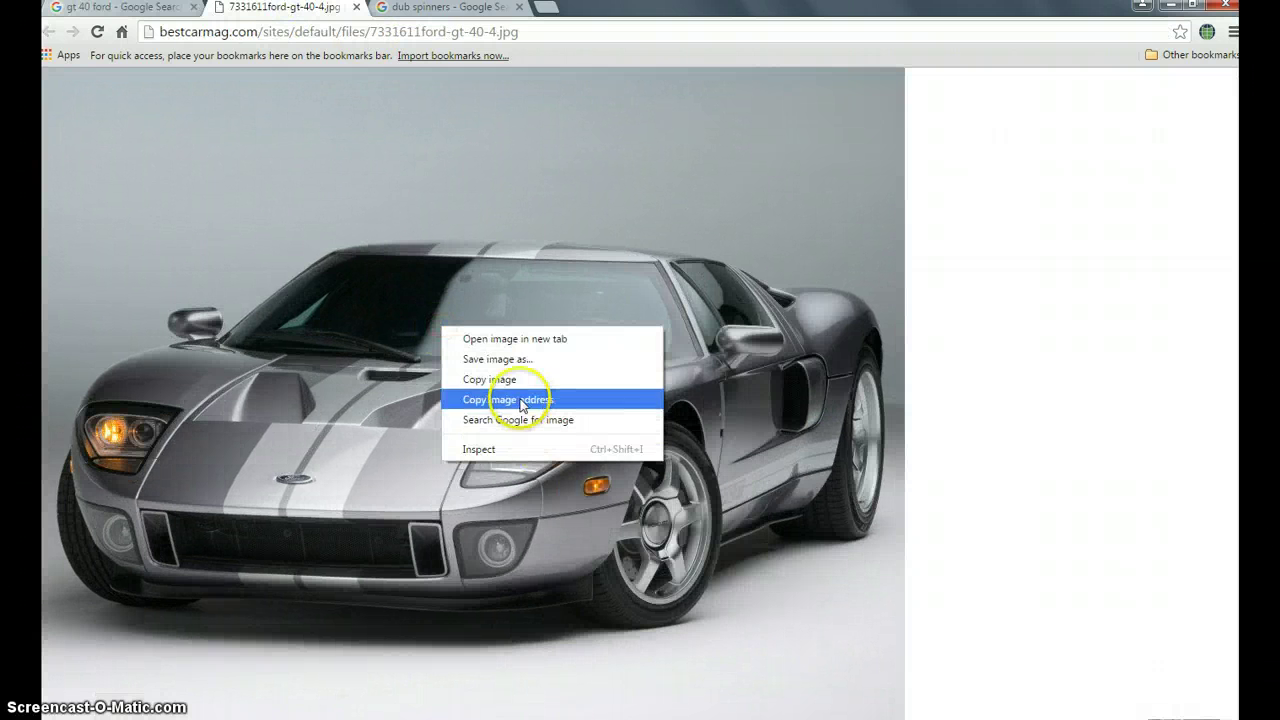
Copy the Ford GT photo and create a new 2048×1536 clipboard-sized document in Photoshop
{"action": "left_click", "coordinate": [520, 376]}
{"action": "key", "text": "alt+Tab"}
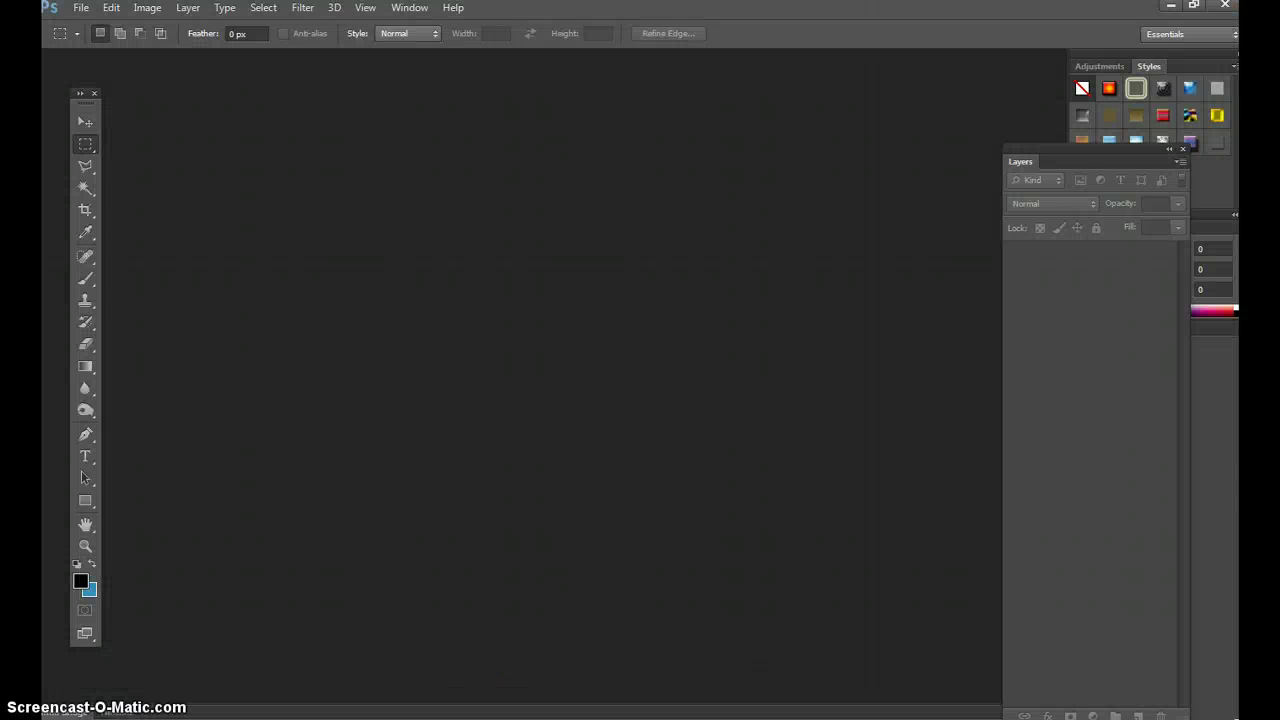
{"action": "left_click", "coordinate": [80, 12]}
{"action": "left_click", "coordinate": [97, 30]}
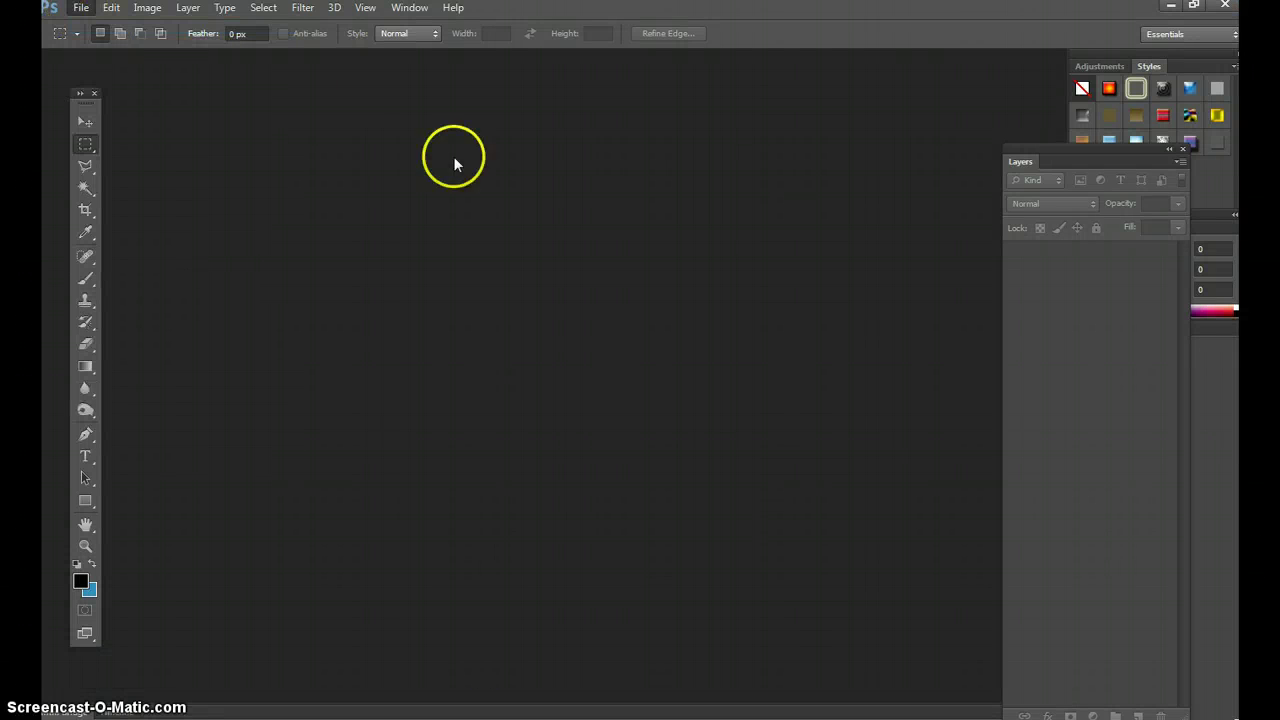
{"action": "left_click", "coordinate": [666, 143]}
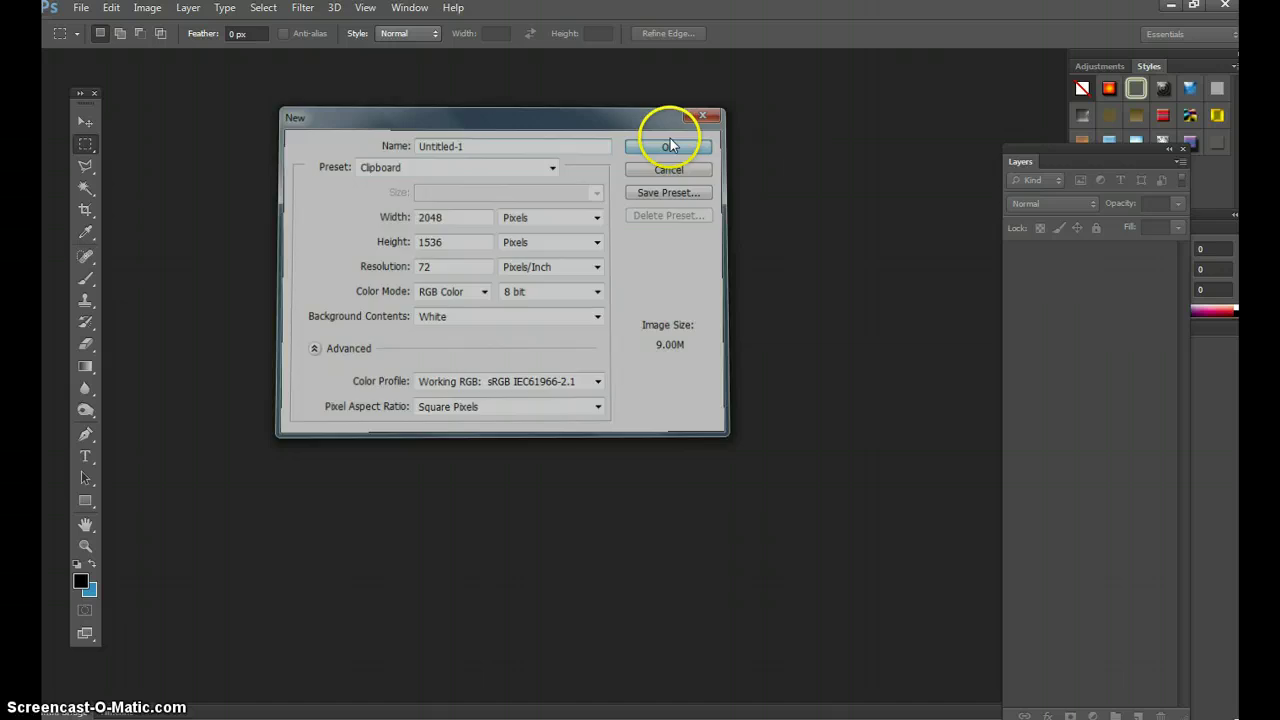
Paste the Ford GT photo into the new document as Layer 1
{"action": "left_click", "coordinate": [111, 8]}
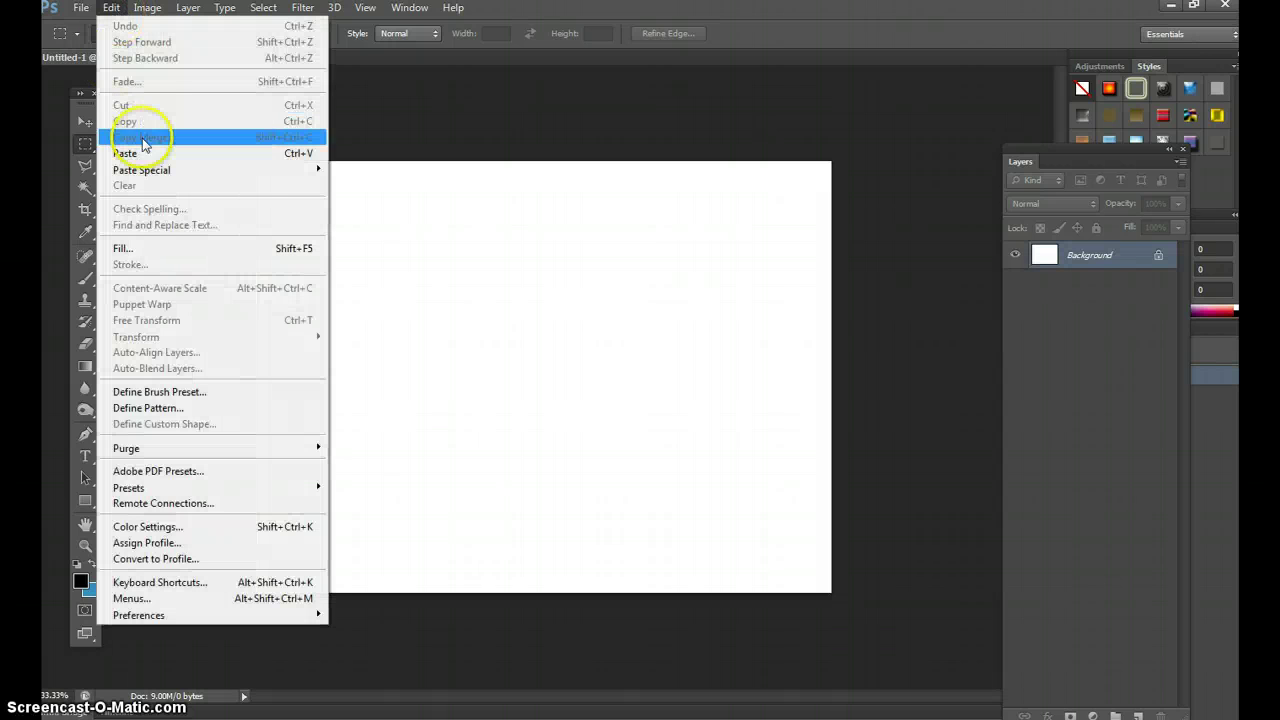
{"action": "left_click", "coordinate": [142, 156]}
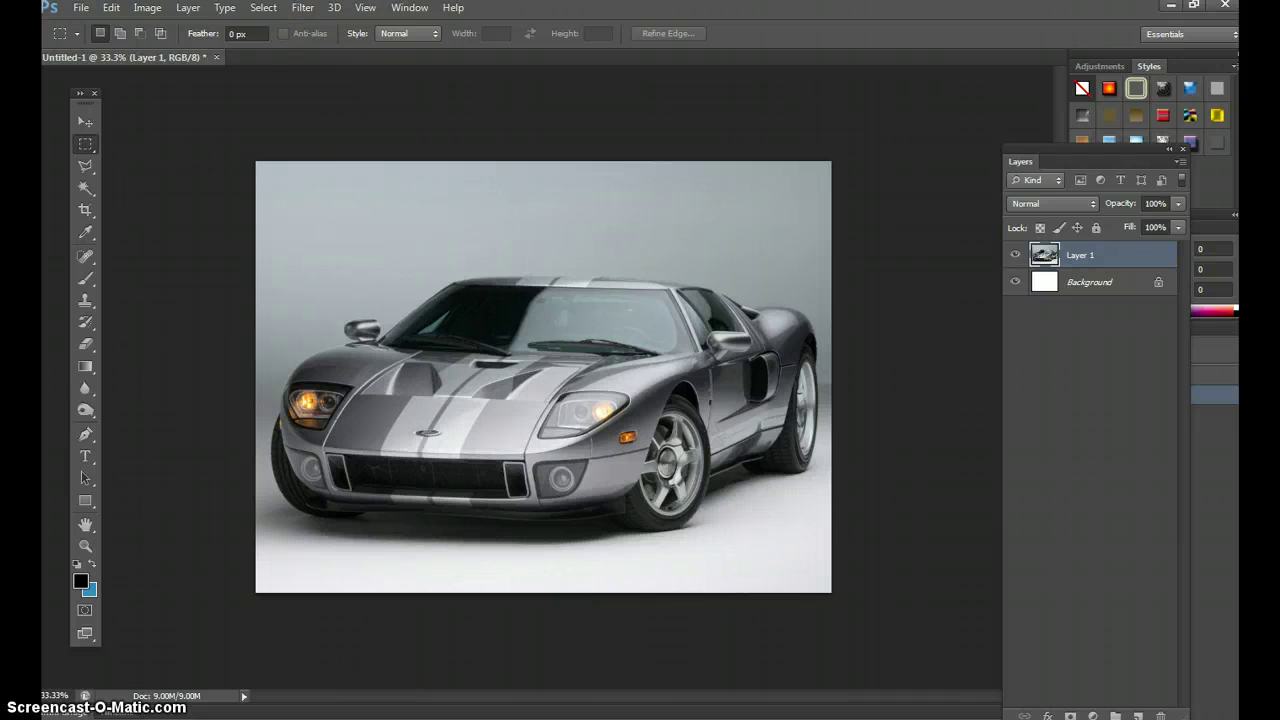
{"action": "mouse_move", "coordinate": [359, 718]}
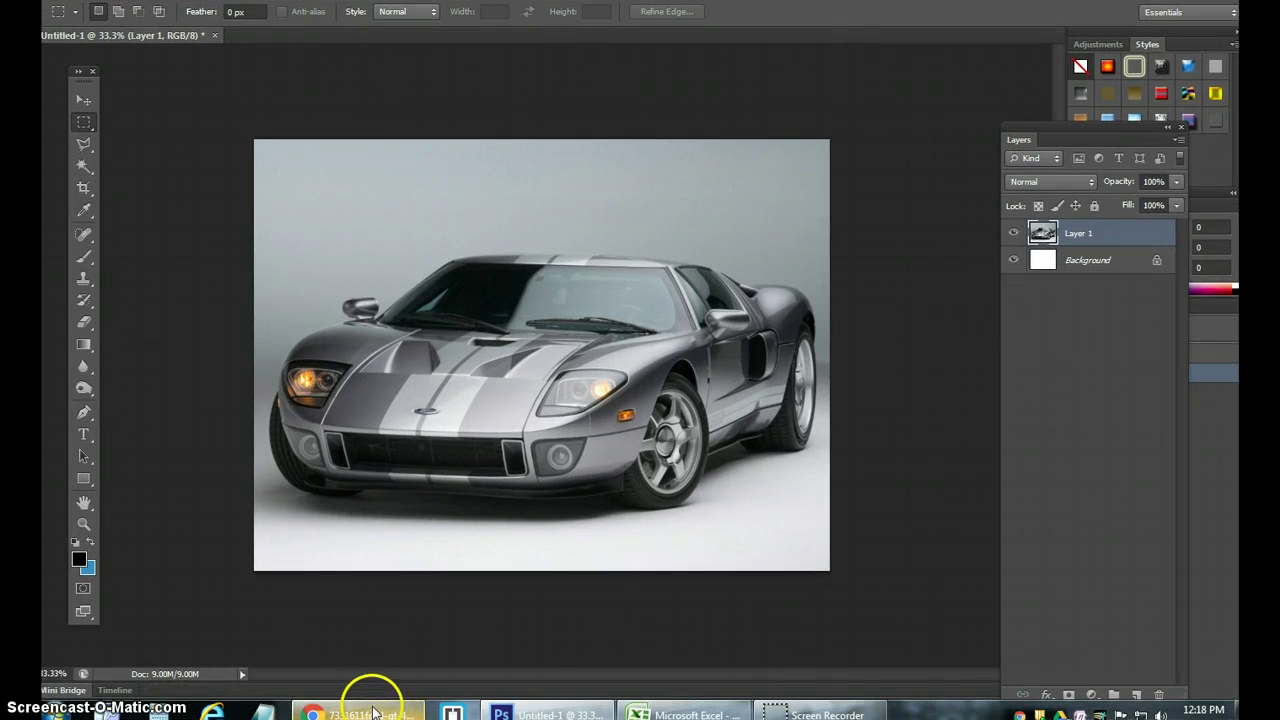
Copy the full-size Karma DUB Spinners wheel image from the dub spinners results, then return to Photoshop
{"action": "left_click", "coordinate": [368, 715]}
{"action": "key", "text": "alt+Left"}
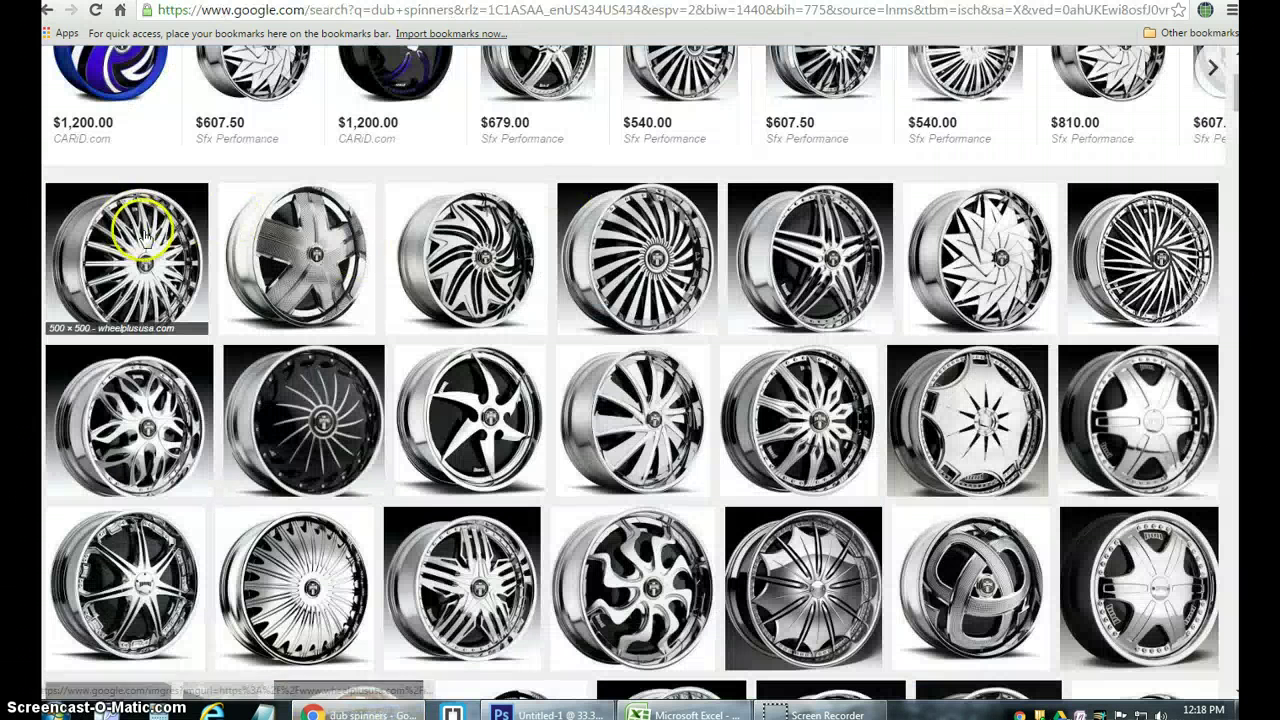
{"action": "left_click", "coordinate": [150, 252]}
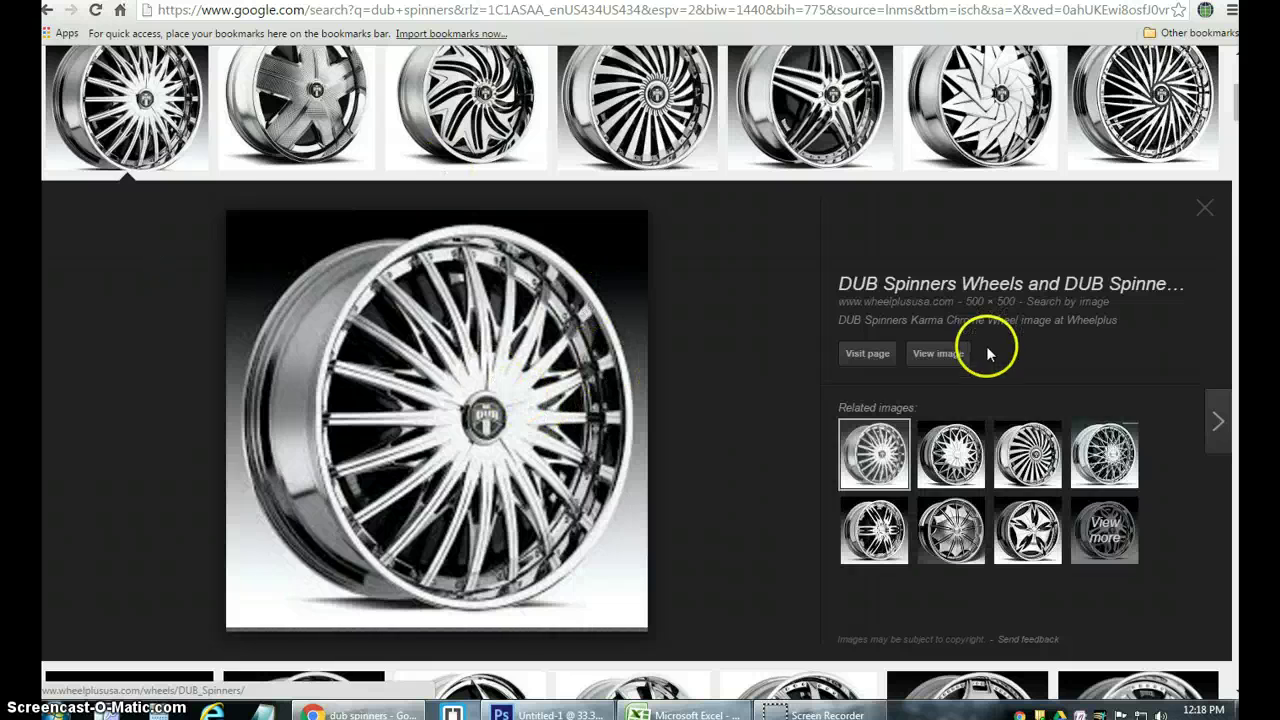
{"action": "left_click", "coordinate": [953, 355]}
{"action": "right_click", "coordinate": [320, 186]}
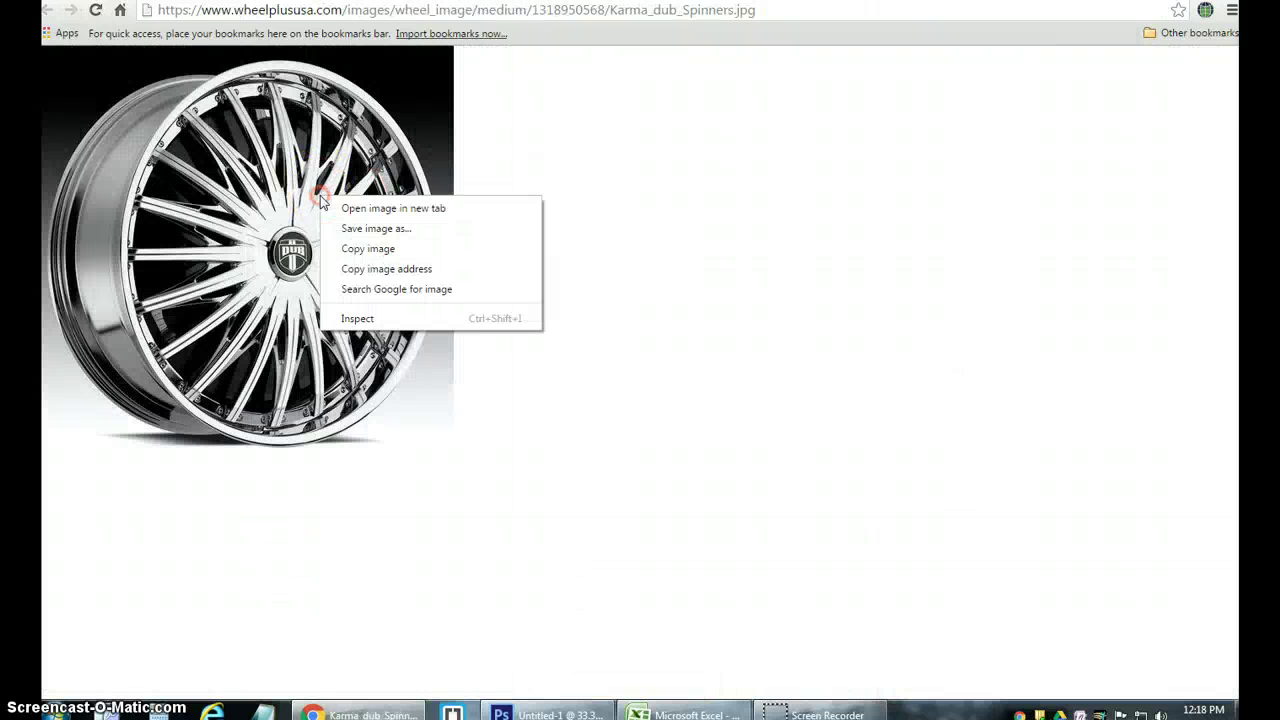
{"action": "left_click", "coordinate": [395, 249]}
{"action": "left_click", "coordinate": [545, 712]}
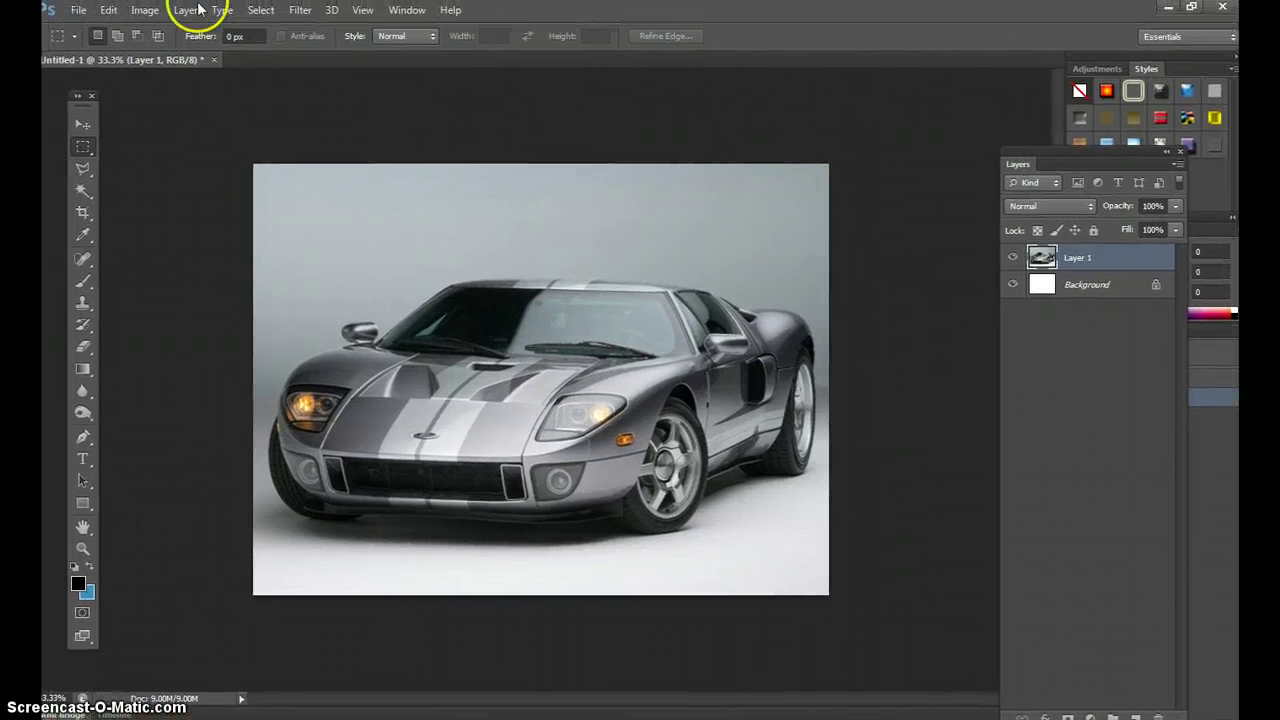
Paste the spinner wheel as Layer 2, rename Layer 1 to 'car', and select Layer 2
{"action": "left_click", "coordinate": [108, 10]}
{"action": "left_click", "coordinate": [128, 155]}
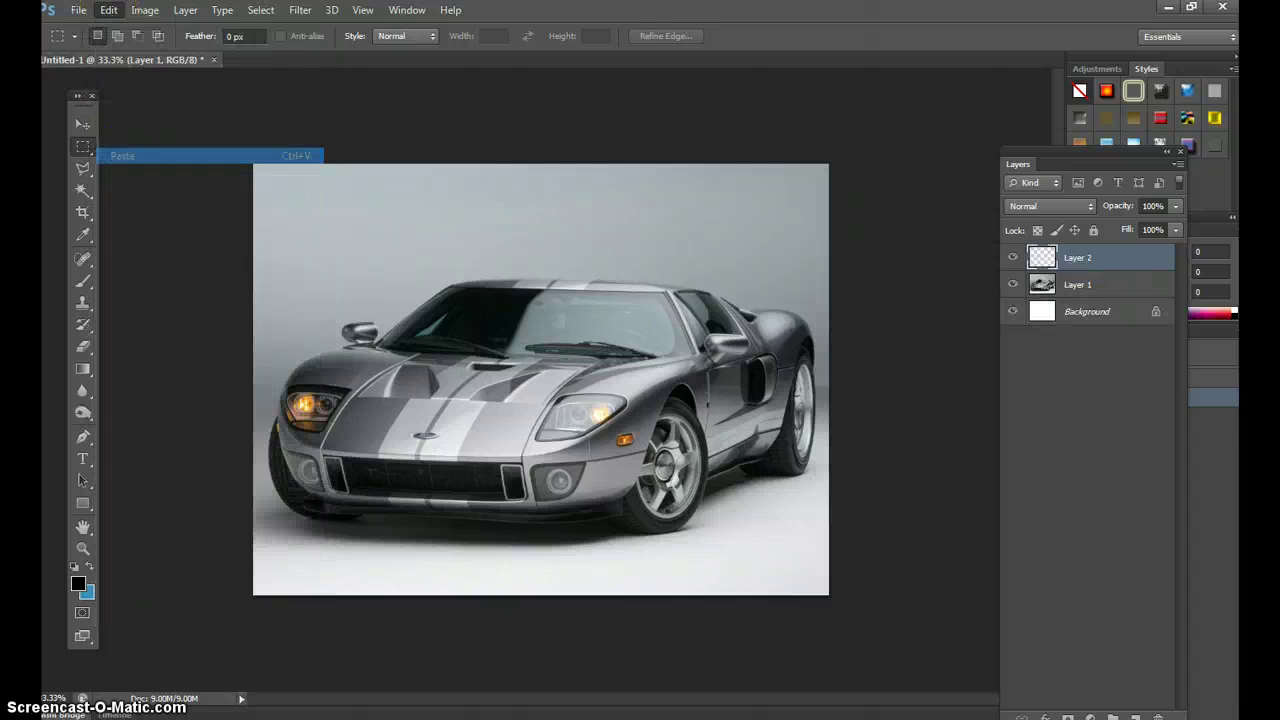
{"action": "left_click", "coordinate": [1087, 287]}
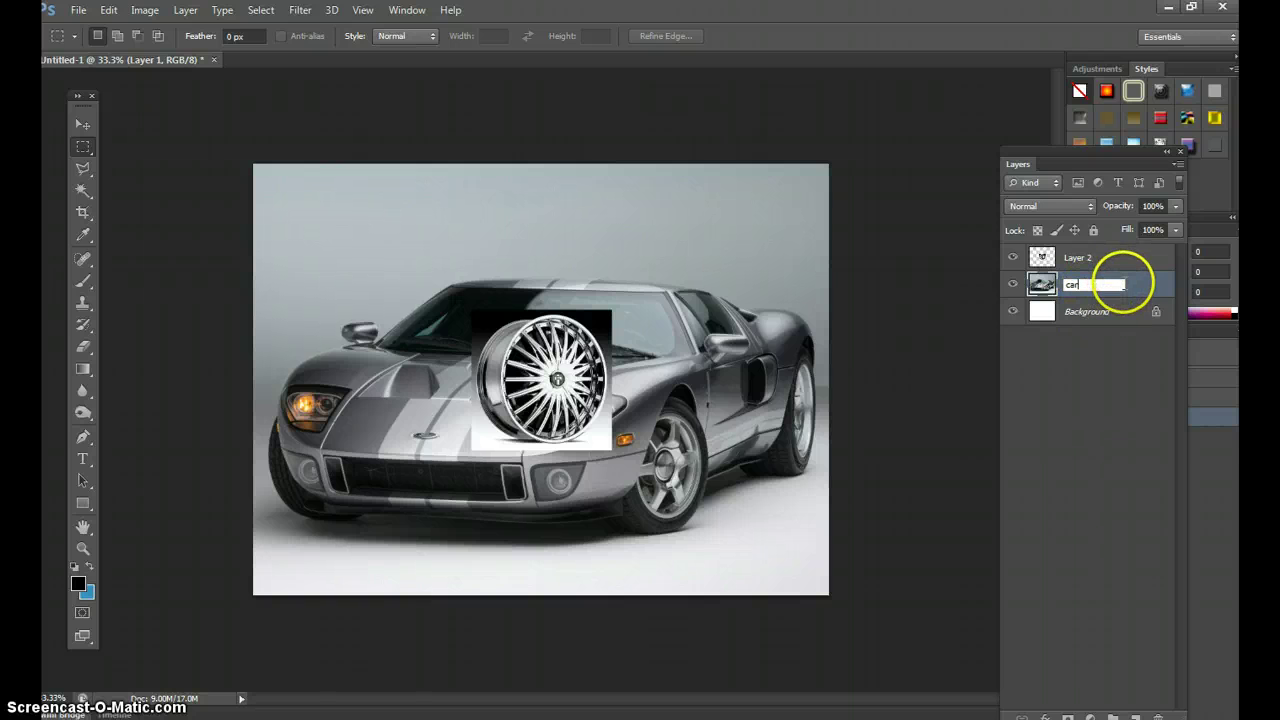
{"action": "left_click", "coordinate": [1072, 260]}
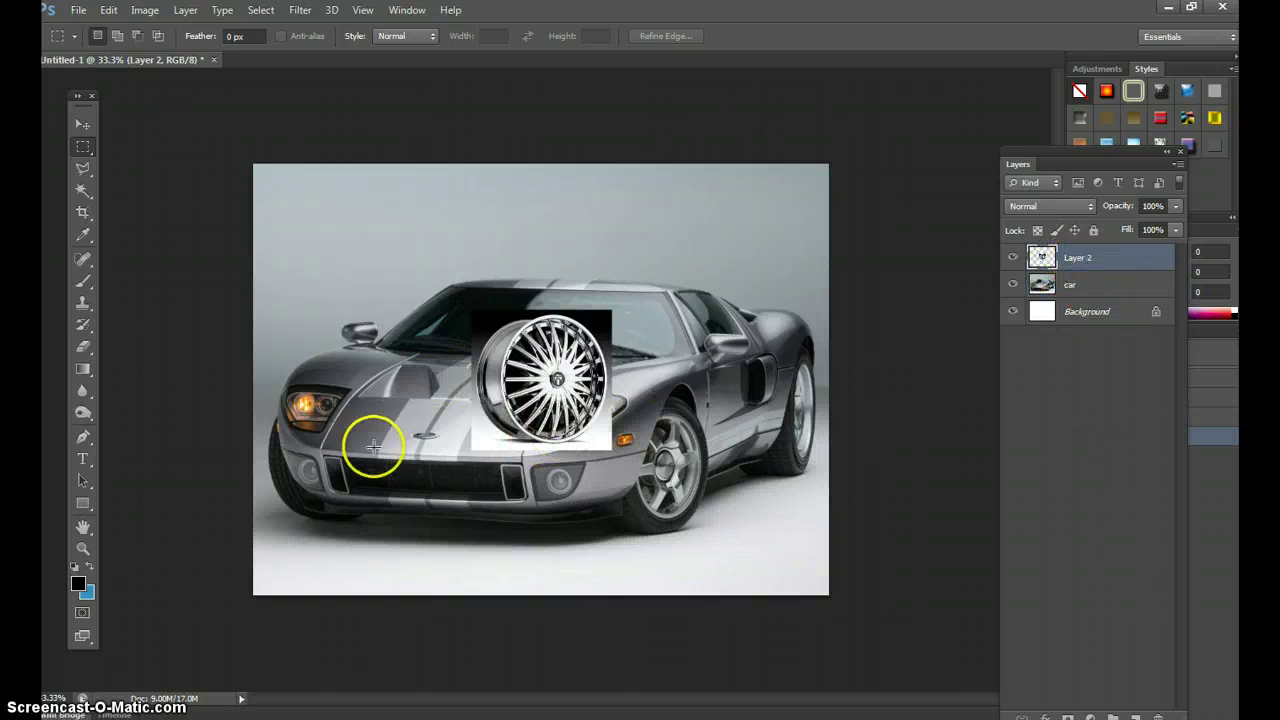
Zoom in on the pasted wheel and trace its outer chrome rim with the Magnetic Lasso Tool
{"action": "left_click", "coordinate": [84, 548]}
{"action": "left_click", "coordinate": [548, 384]}
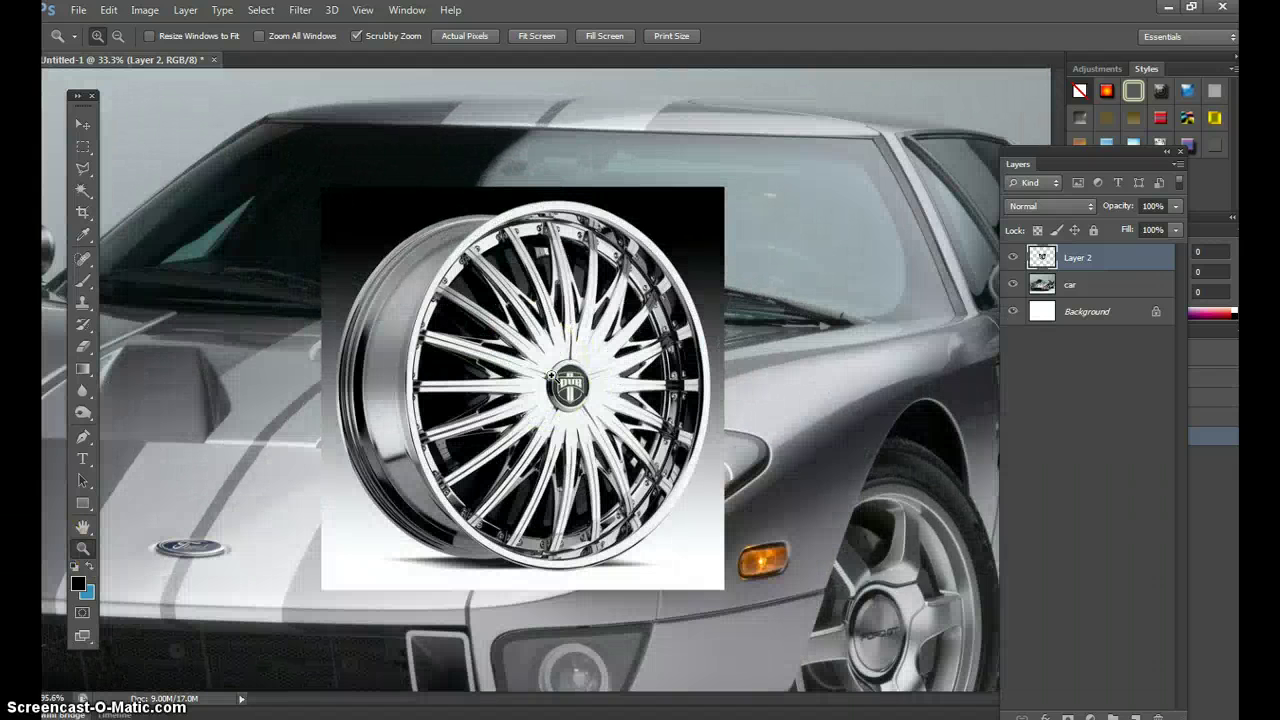
{"action": "left_click", "coordinate": [550, 375]}
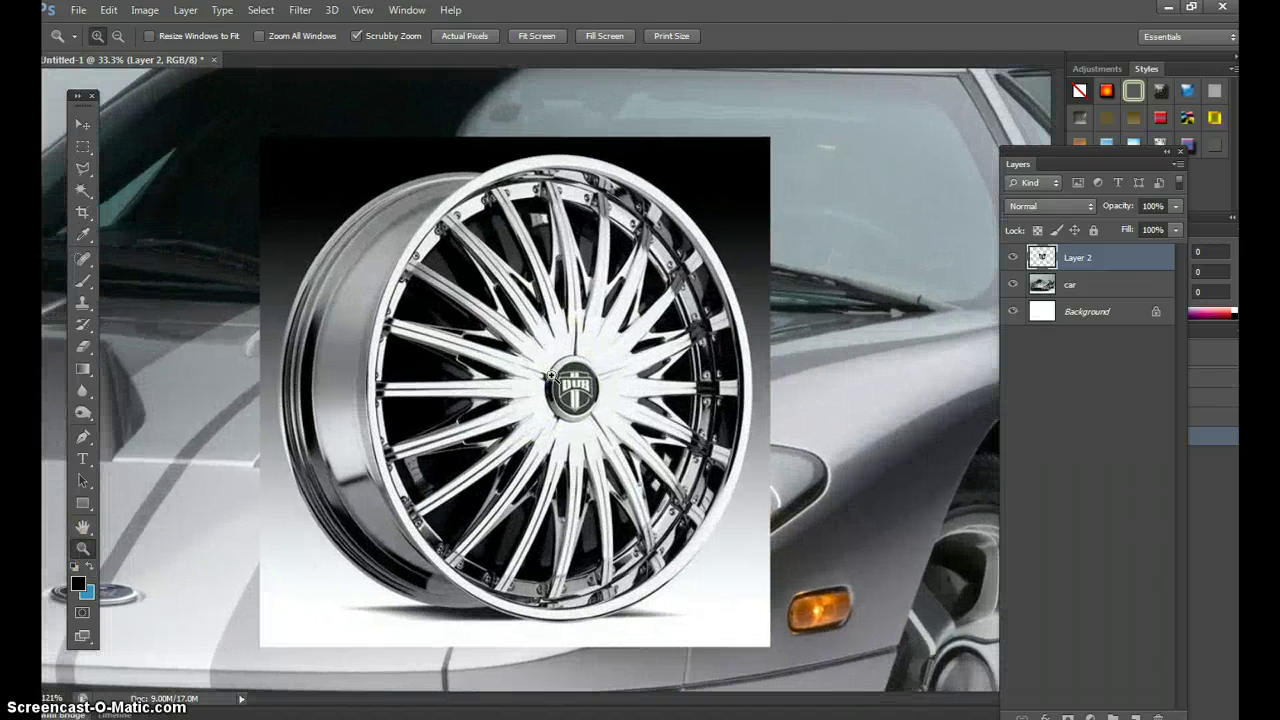
{"action": "left_click", "coordinate": [83, 178]}
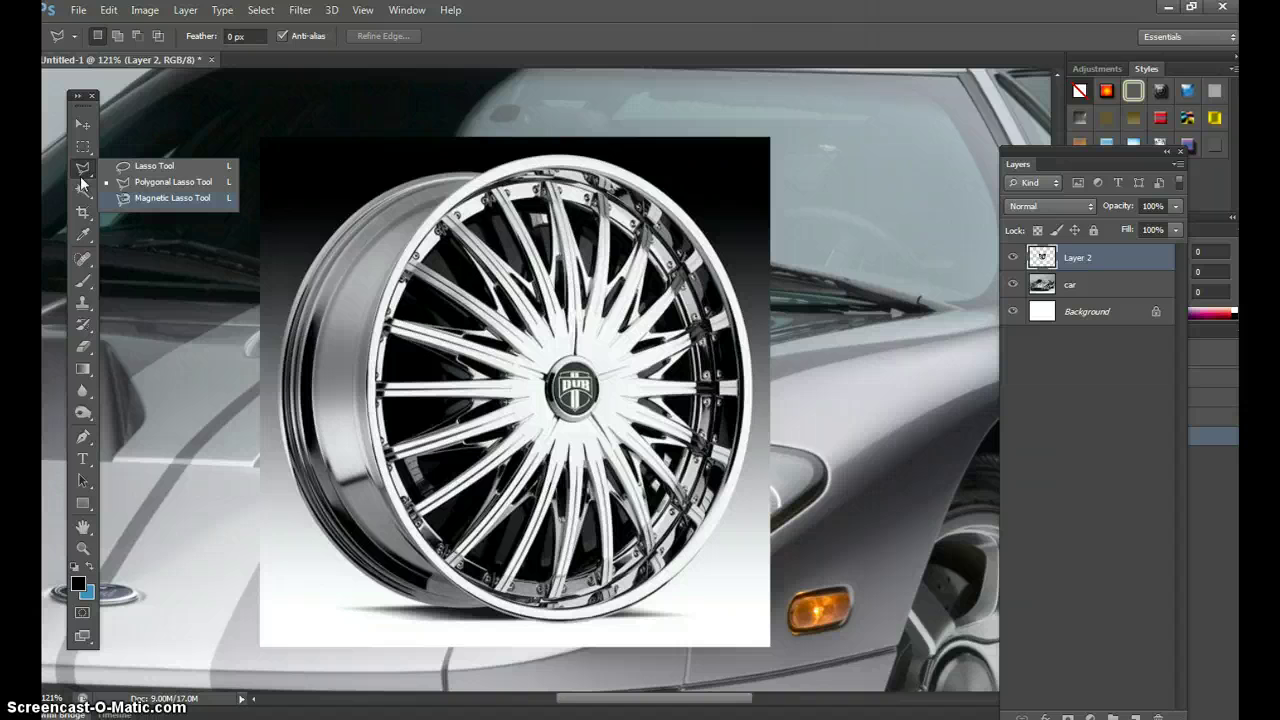
{"action": "left_click", "coordinate": [172, 197]}
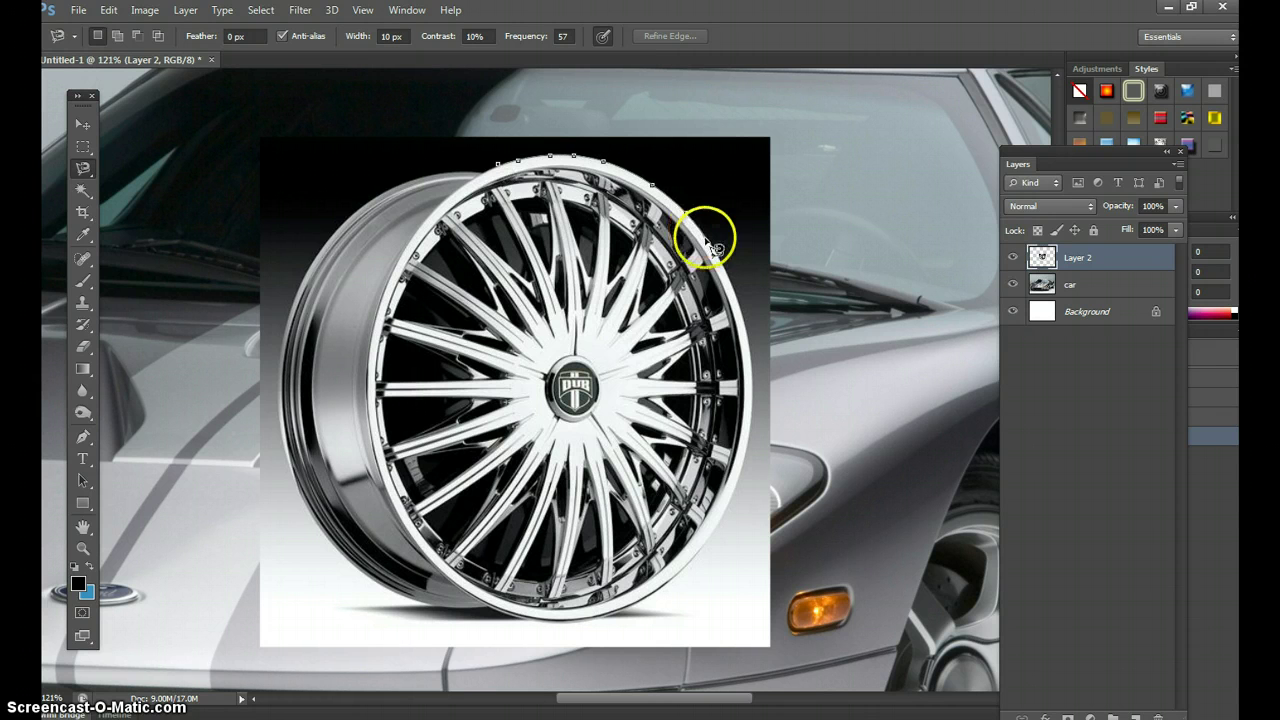
{"action": "mouse_move", "coordinate": [714, 247]}
{"action": "left_mouse_down"}
{"action": "mouse_move", "coordinate": [759, 325]}
{"action": "mouse_move", "coordinate": [741, 316]}
{"action": "mouse_move", "coordinate": [764, 294]}
{"action": "left_mouse_up"}
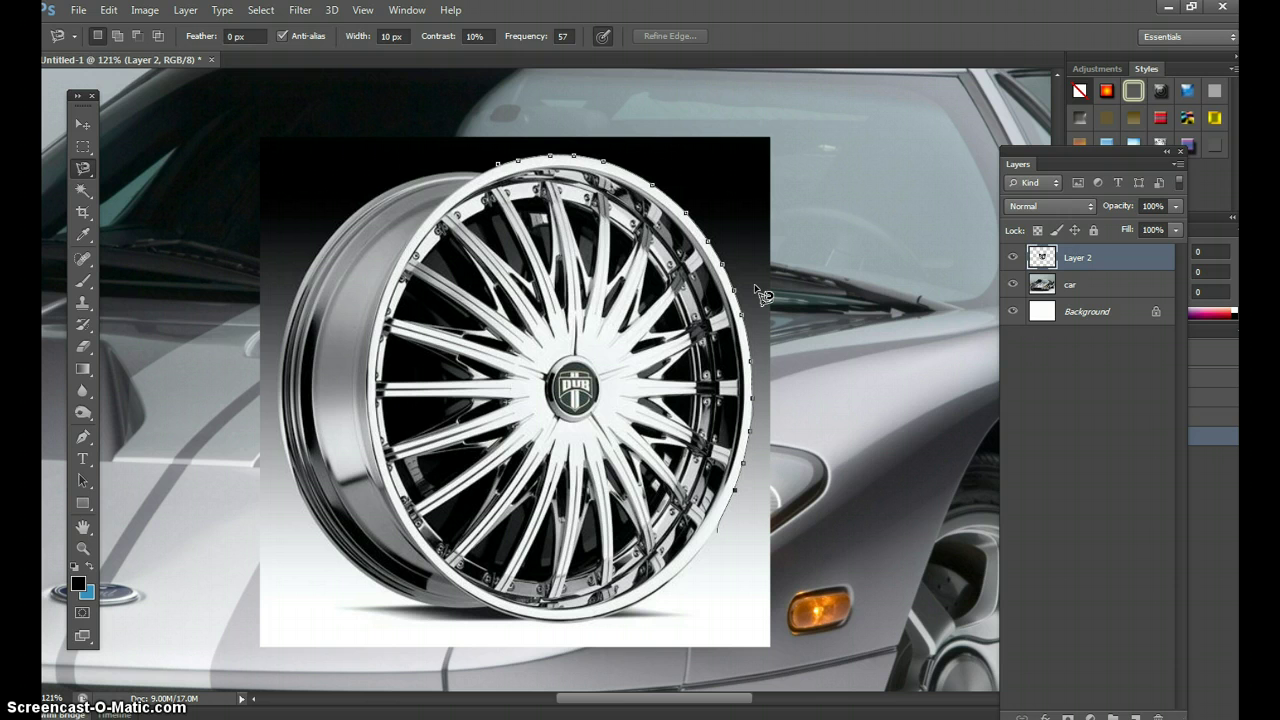
{"action": "mouse_move", "coordinate": [762, 295]}
{"action": "left_mouse_down"}
{"action": "mouse_move", "coordinate": [692, 568]}
{"action": "mouse_move", "coordinate": [671, 594]}
{"action": "mouse_move", "coordinate": [615, 618]}
{"action": "mouse_move", "coordinate": [525, 626]}
{"action": "mouse_move", "coordinate": [475, 606]}
{"action": "mouse_move", "coordinate": [381, 488]}
{"action": "mouse_move", "coordinate": [367, 367]}
{"action": "mouse_move", "coordinate": [402, 261]}
{"action": "mouse_move", "coordinate": [435, 221]}
{"action": "mouse_move", "coordinate": [399, 241]}
{"action": "mouse_move", "coordinate": [500, 176]}
{"action": "left_mouse_up"}
Close the rim selection, cut the spinner face, remove Layer 2, and fit the car on screen
{"action": "left_click", "coordinate": [500, 158]}
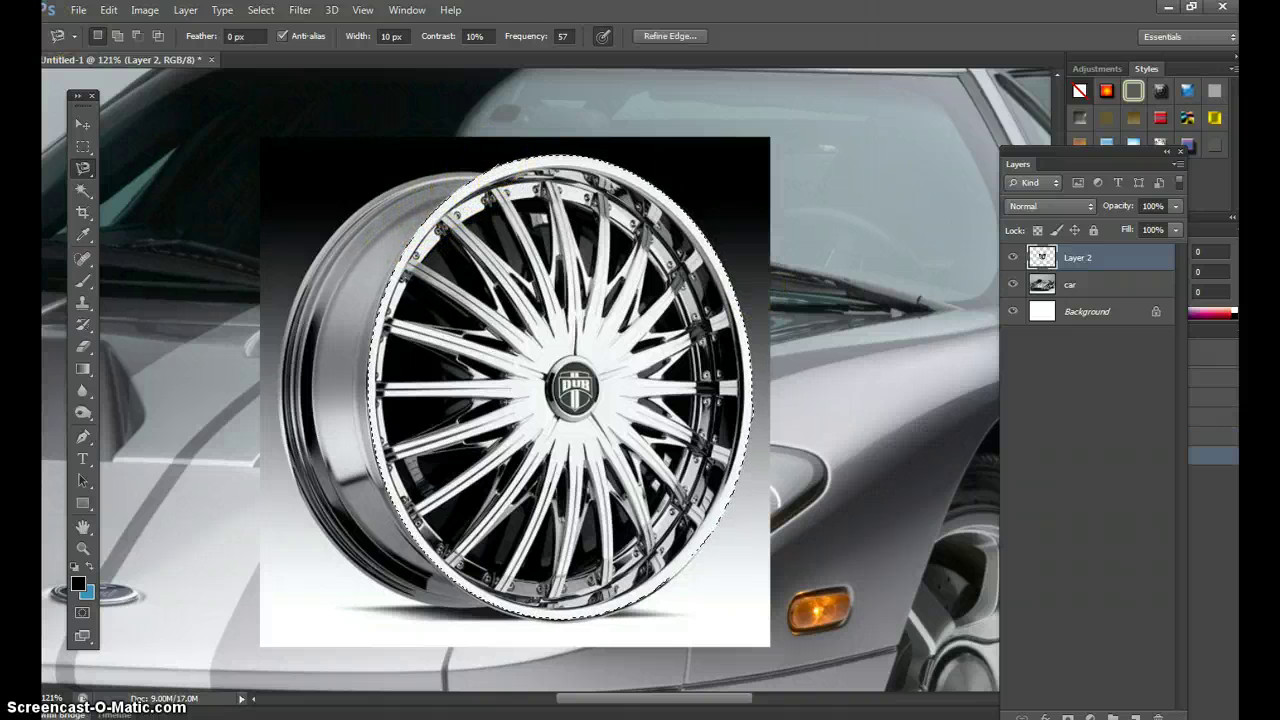
{"action": "left_click", "coordinate": [110, 10]}
{"action": "left_click", "coordinate": [120, 107]}
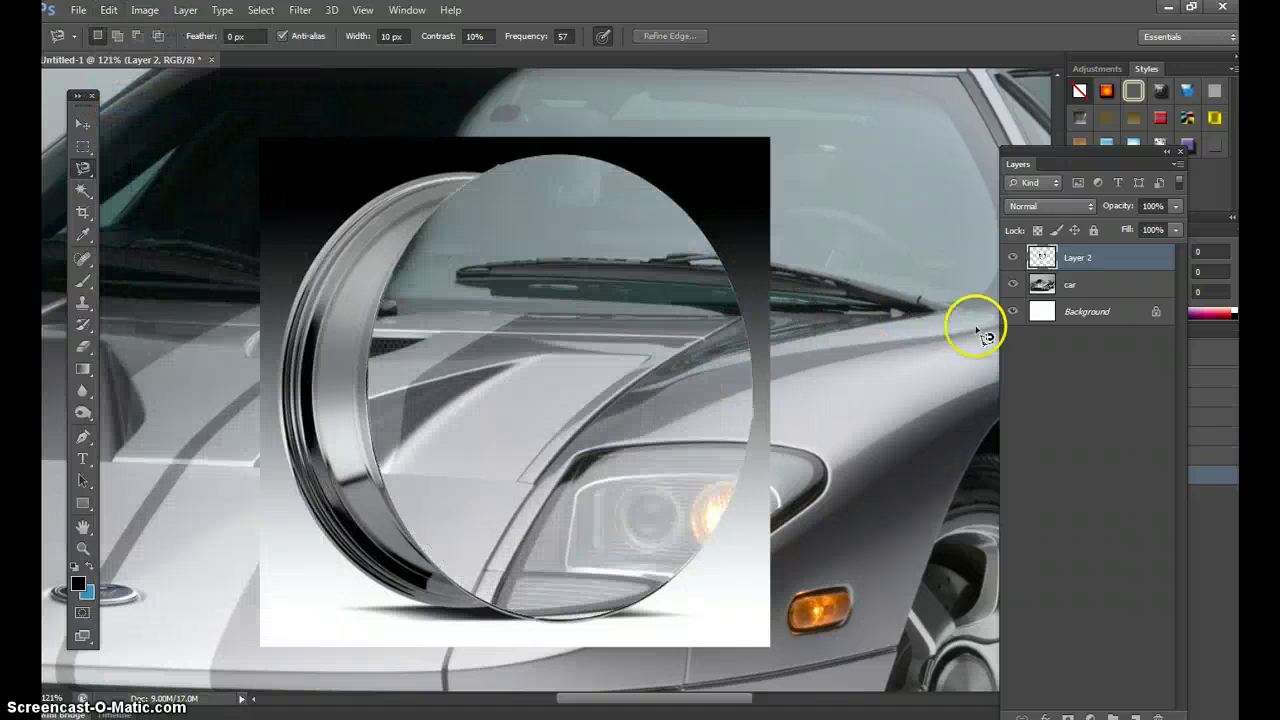
{"action": "left_click_drag", "start_coordinate": [1068, 287], "coordinate": [1157, 716]}
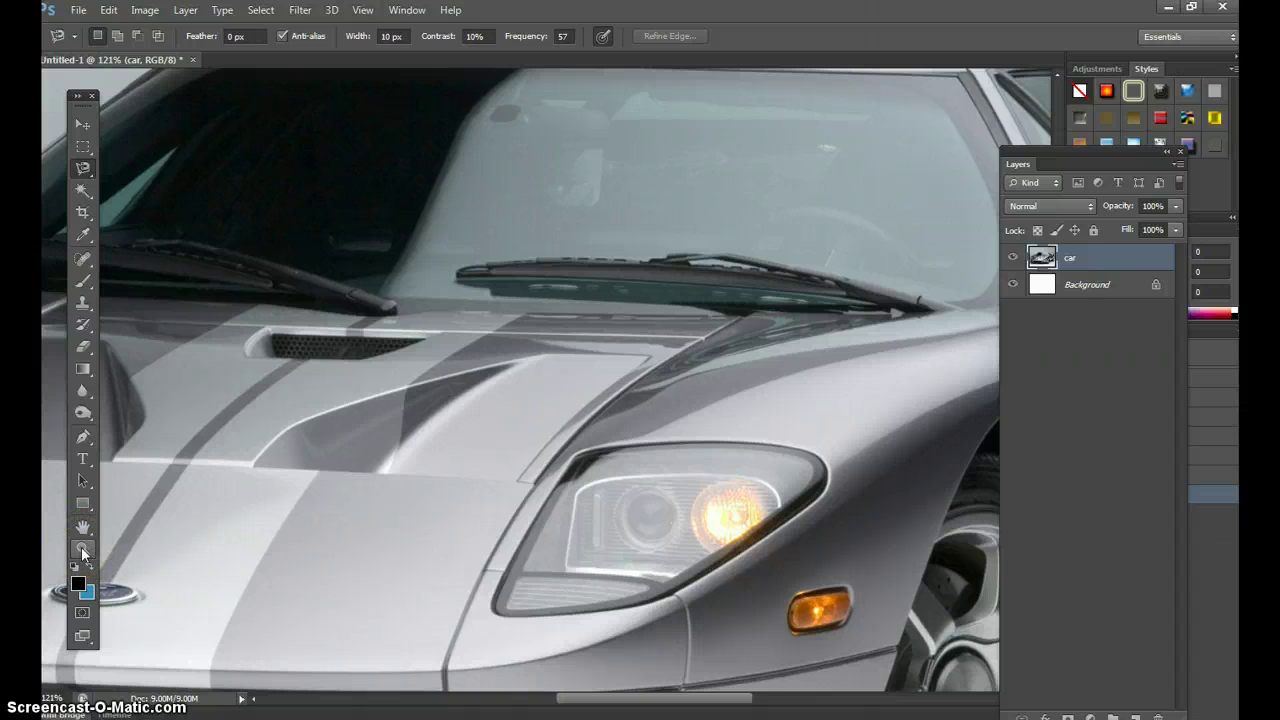
{"action": "key", "text": "ctrl+0"}
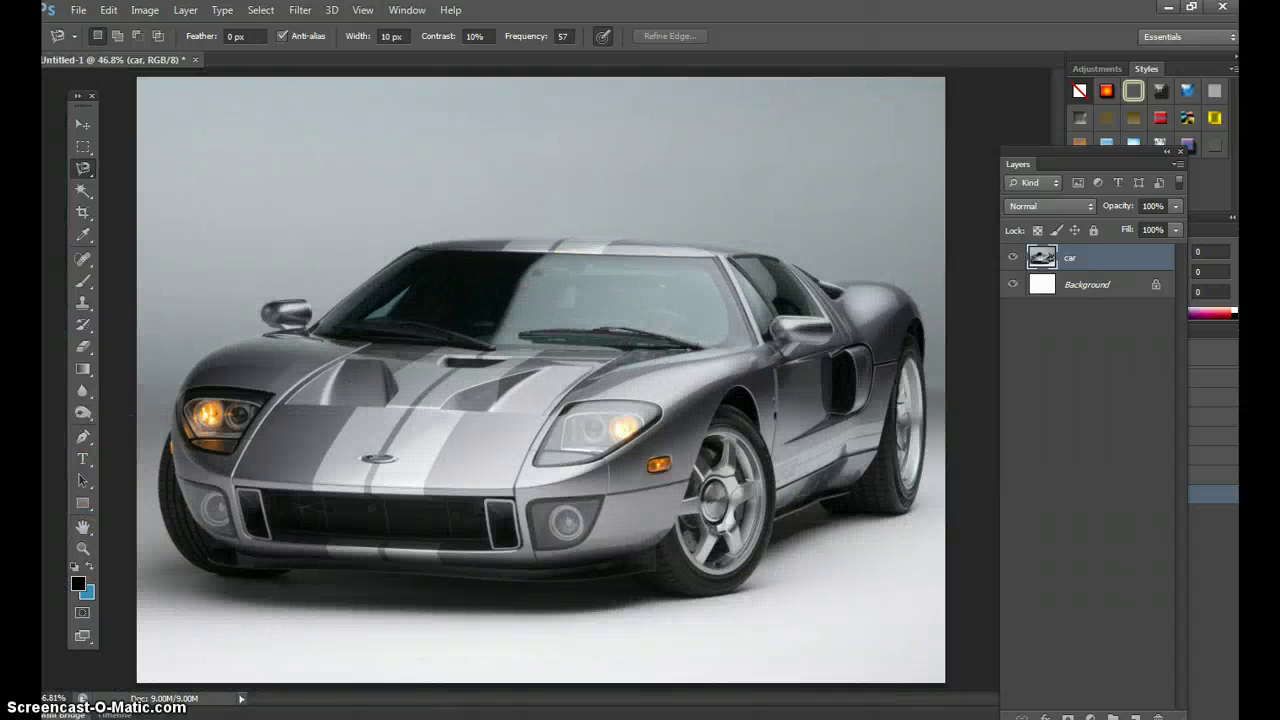
Paste the spinner face as a new layer and drag it onto the front wheel
{"action": "left_click", "coordinate": [107, 10]}
{"action": "left_click", "coordinate": [115, 156]}
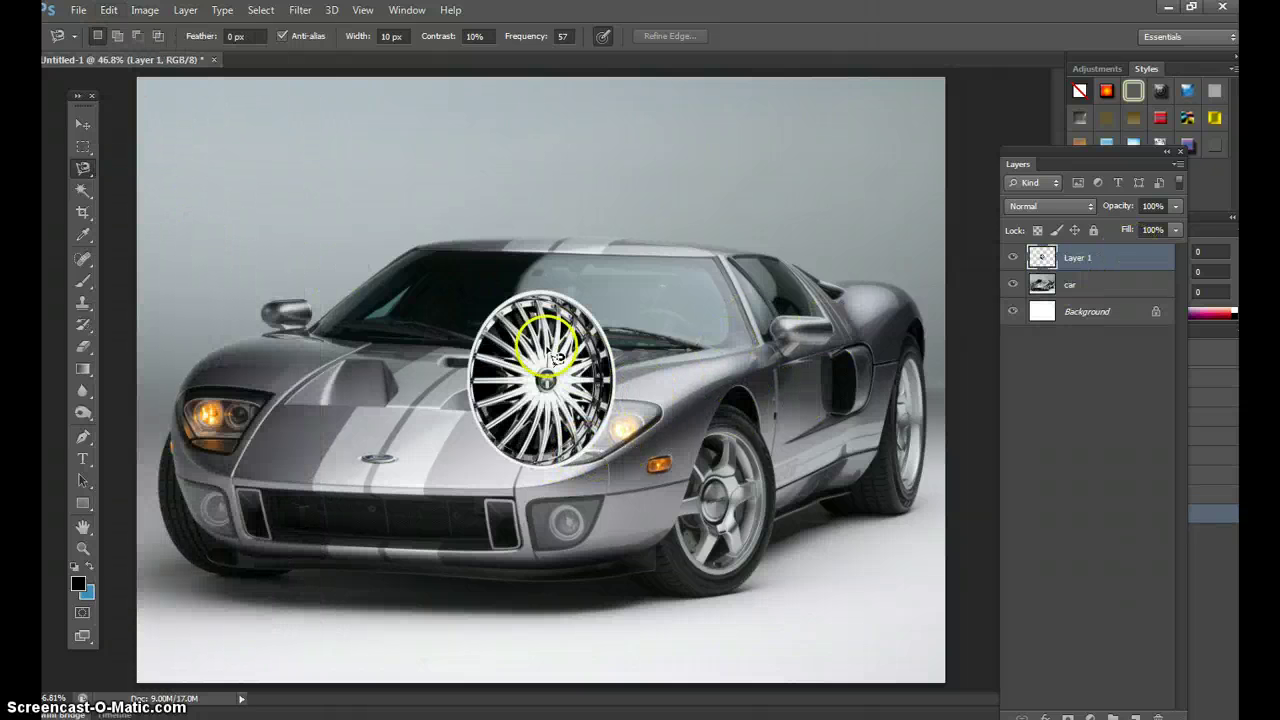
{"action": "left_click", "coordinate": [82, 123]}
{"action": "left_click_drag", "start_coordinate": [565, 395], "coordinate": [709, 438]}
Narrow the spinner to 86.02% width with Free Transform, reposition it, and apply
{"action": "left_click", "coordinate": [107, 10]}
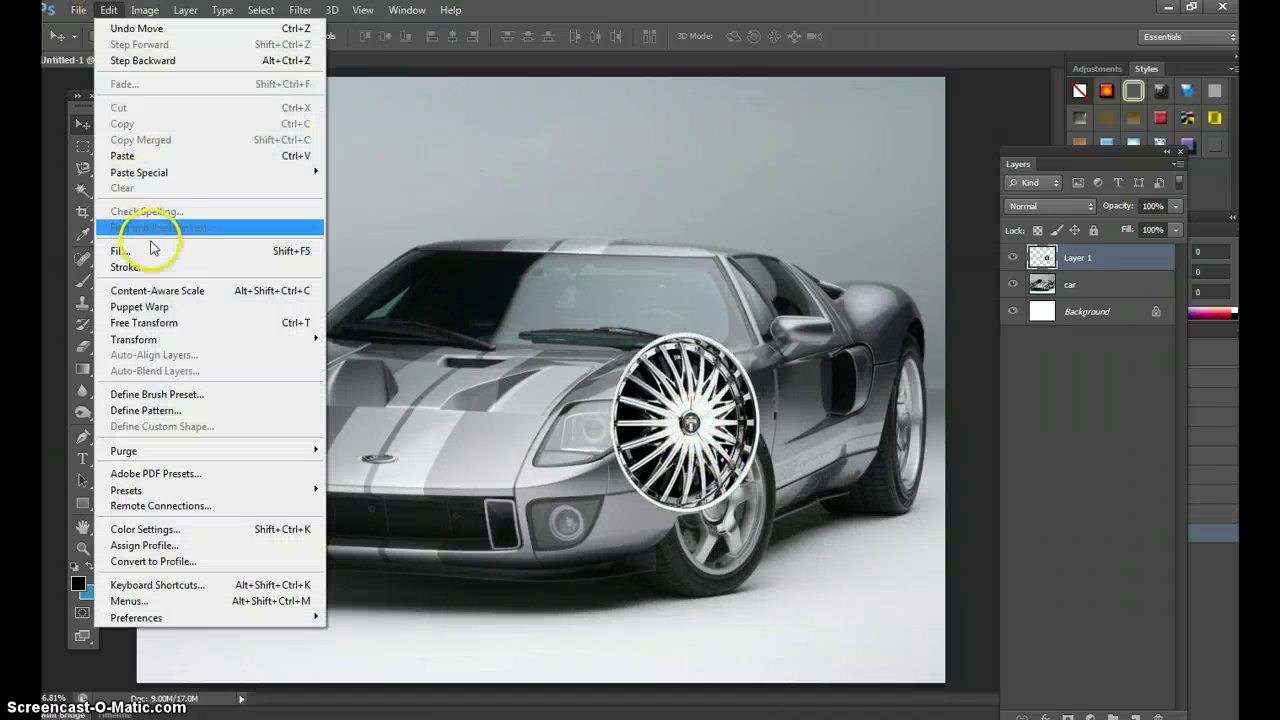
{"action": "left_click", "coordinate": [159, 325]}
{"action": "mouse_move", "coordinate": [614, 422]}
{"action": "left_mouse_down"}
{"action": "mouse_move", "coordinate": [940, 422]}
{"action": "mouse_move", "coordinate": [632, 422]}
{"action": "left_mouse_up"}
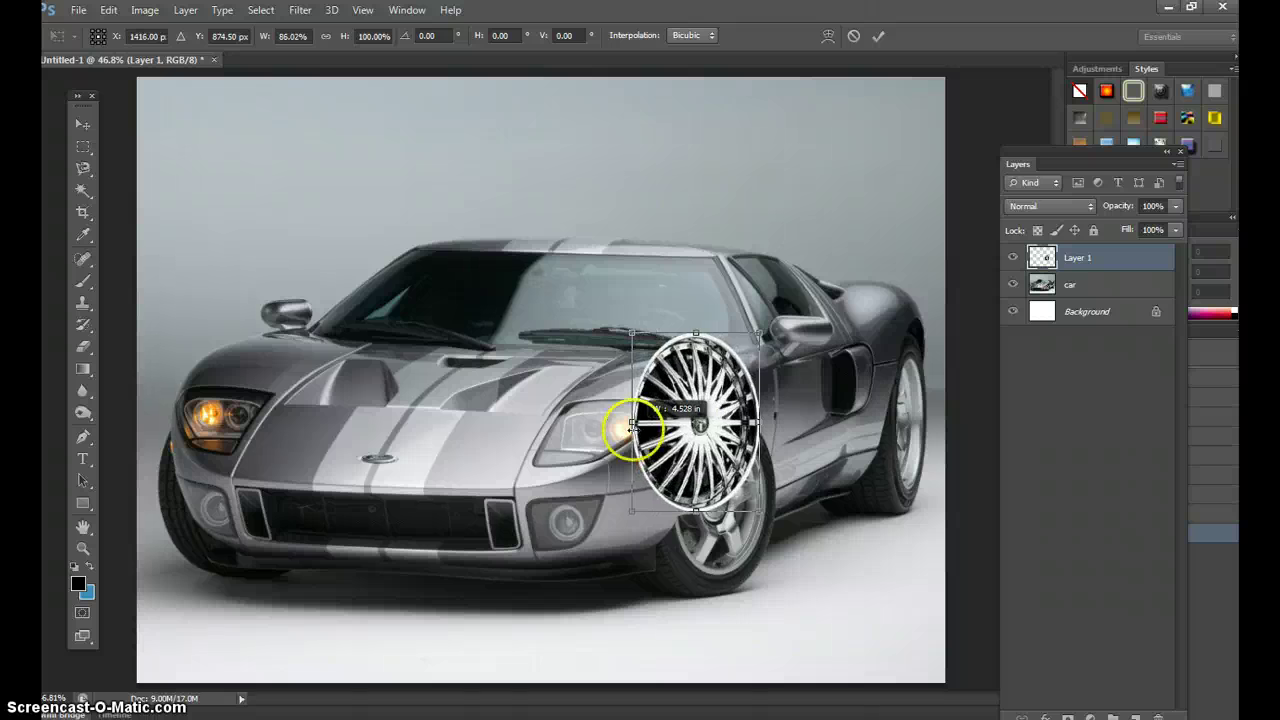
{"action": "left_click_drag", "start_coordinate": [700, 355], "coordinate": [677, 443]}
{"action": "left_click", "coordinate": [83, 123]}
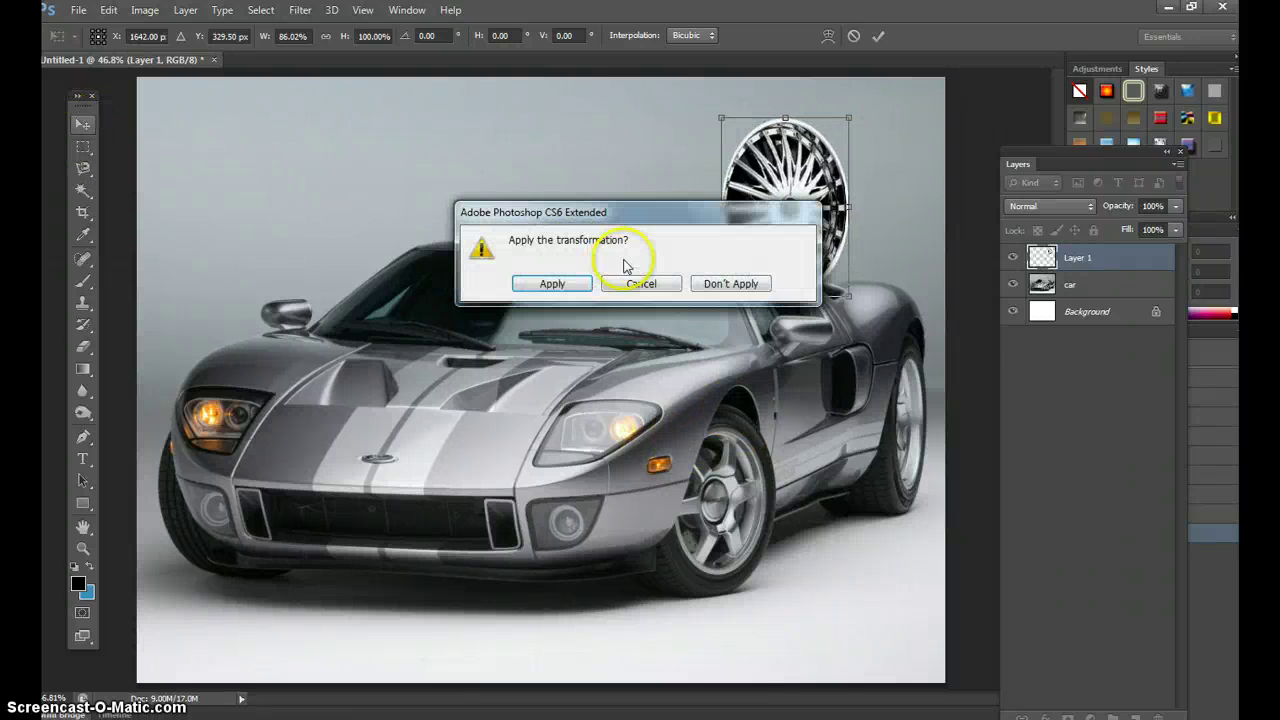
{"action": "left_click", "coordinate": [582, 285]}
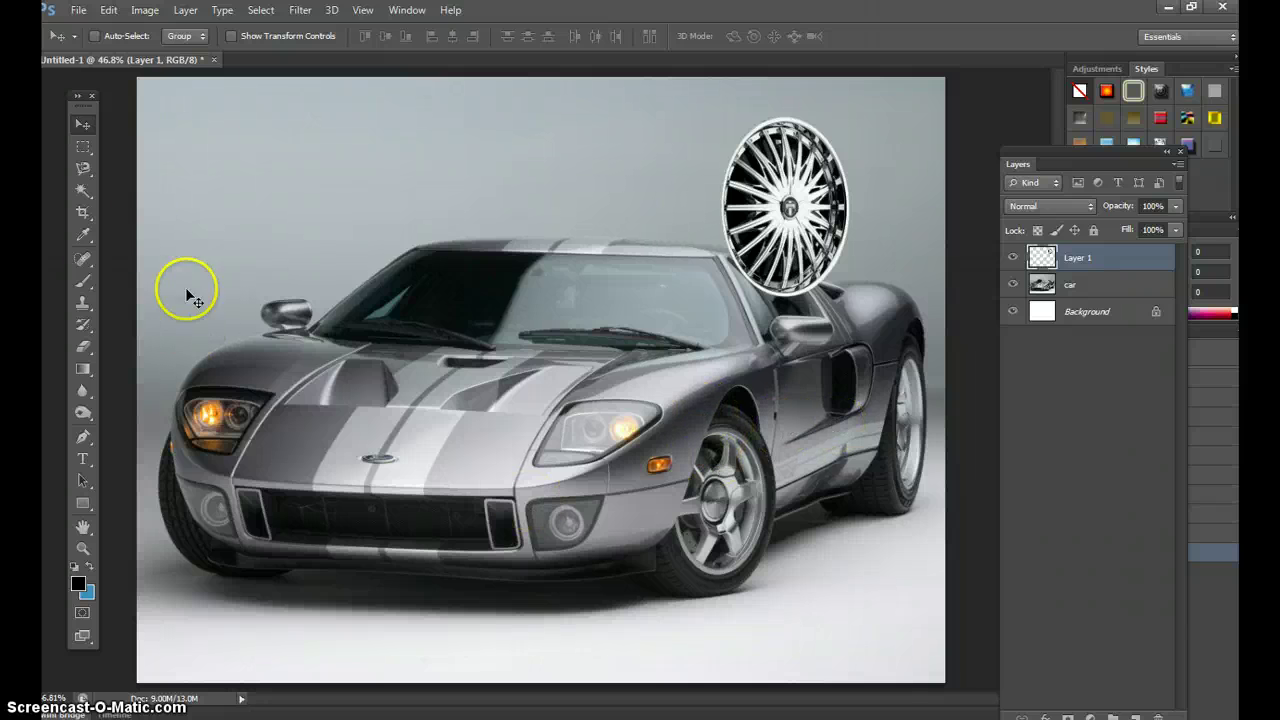
Rename the spinner layer to 'rim' and select the car layer
{"action": "left_click", "coordinate": [1089, 291]}
{"action": "left_click", "coordinate": [1080, 260]}
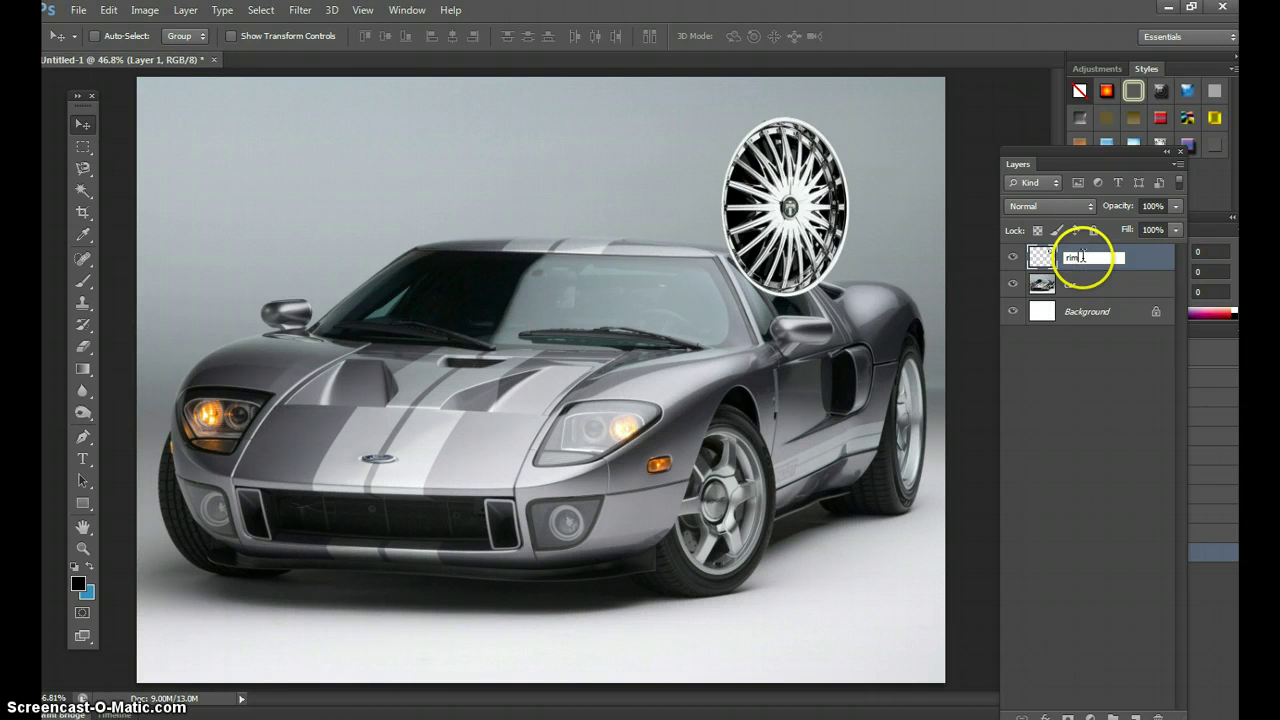
{"action": "key", "text": "Return"}
{"action": "left_click", "coordinate": [1085, 286]}
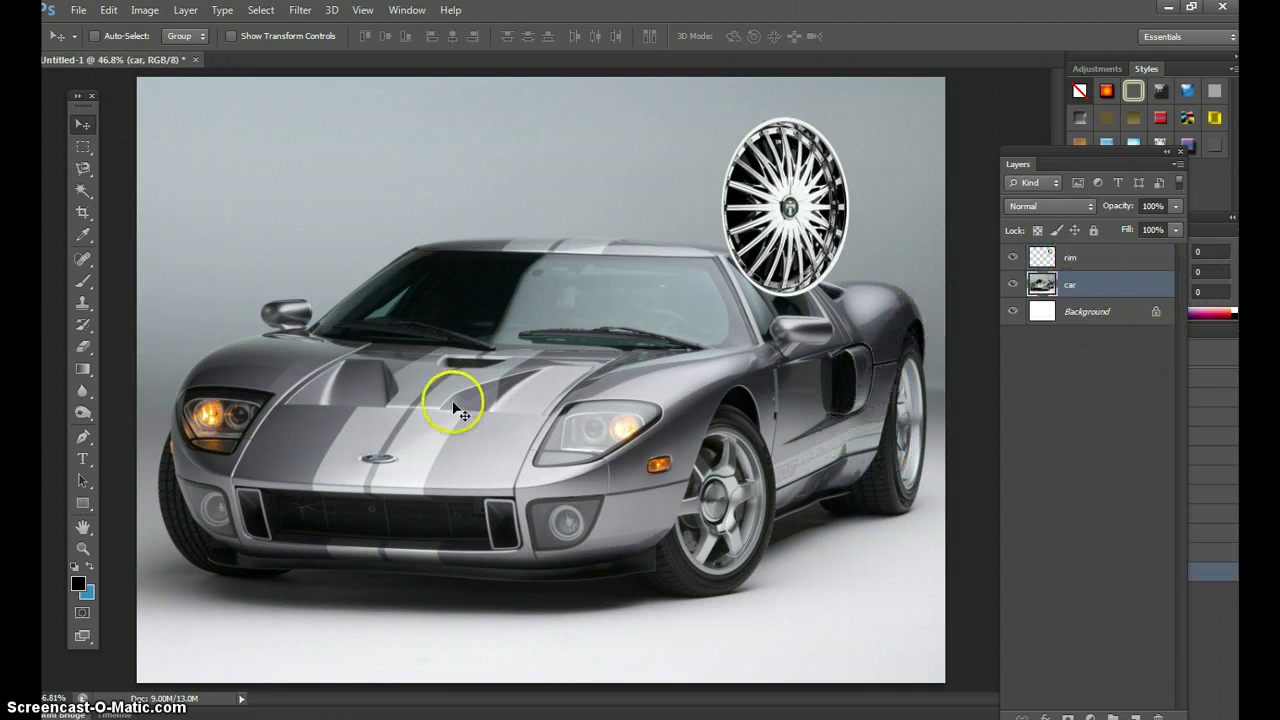
Zoom and pan to a close-up of the car's front wheel and headlight
{"action": "left_click", "coordinate": [83, 548]}
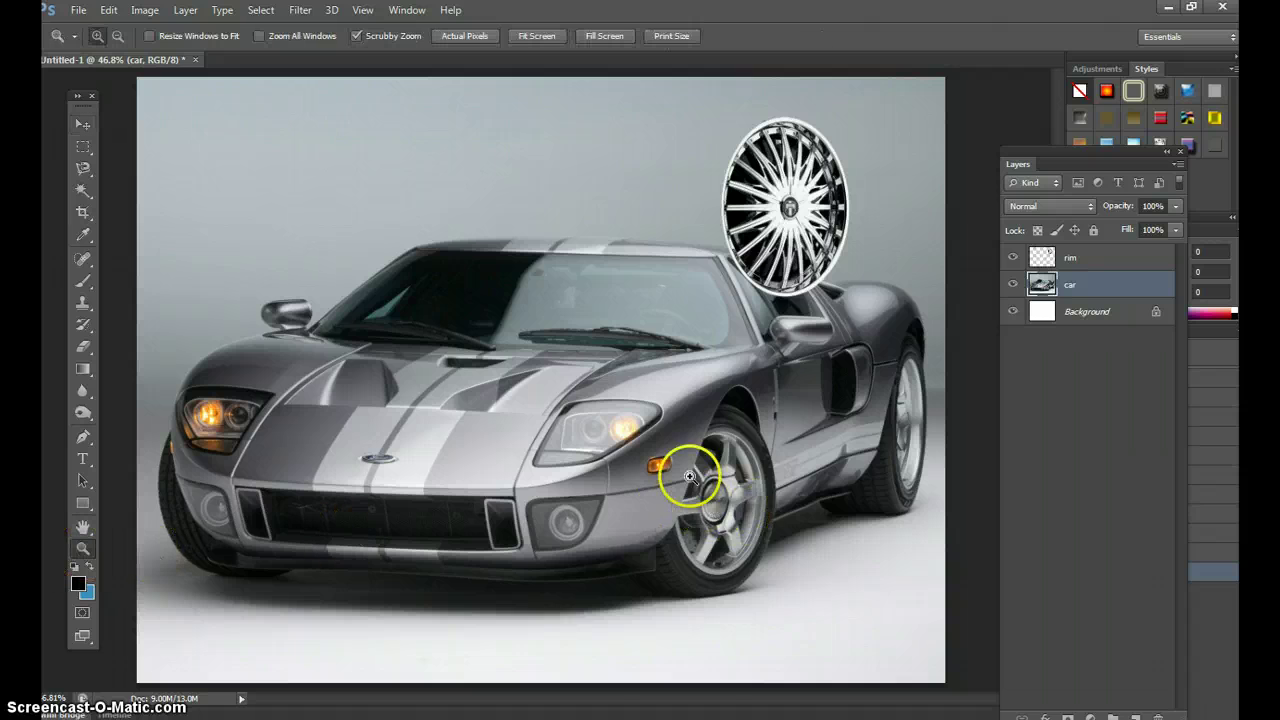
{"action": "left_click_drag", "start_coordinate": [690, 478], "coordinate": [737, 523]}
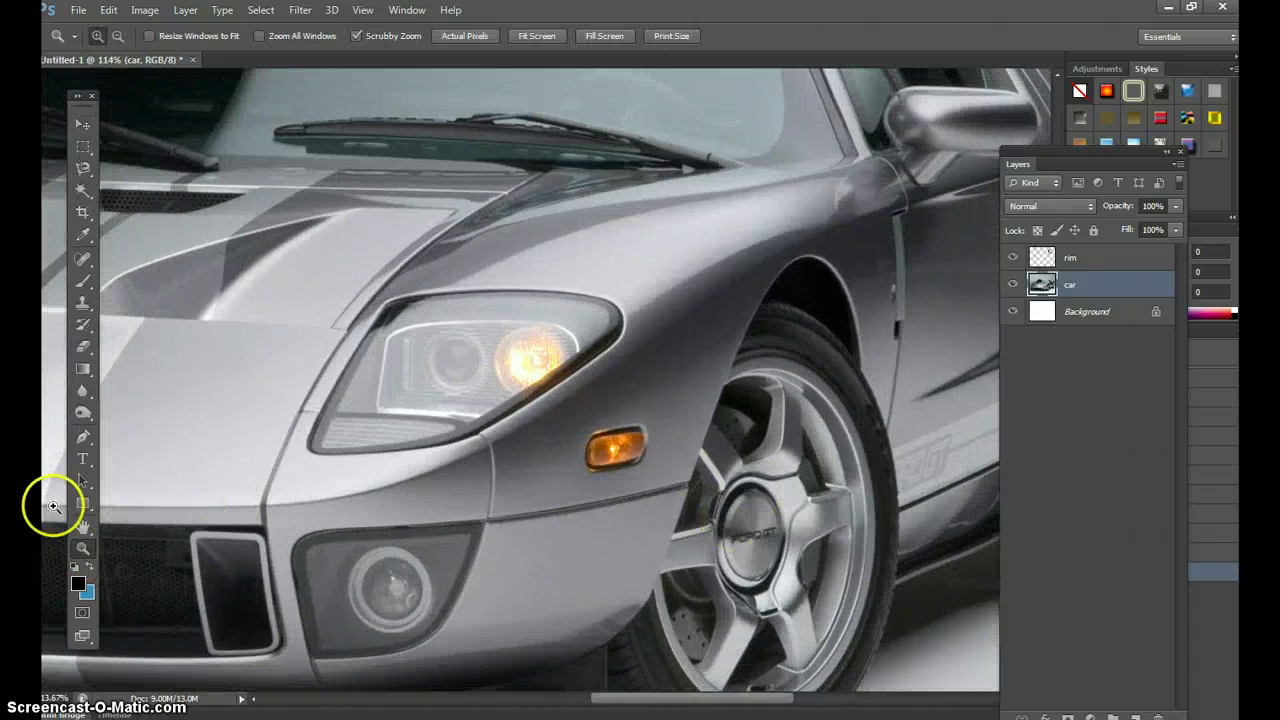
{"action": "key", "text": "h"}
{"action": "left_click_drag", "start_coordinate": [407, 557], "coordinate": [294, 384]}
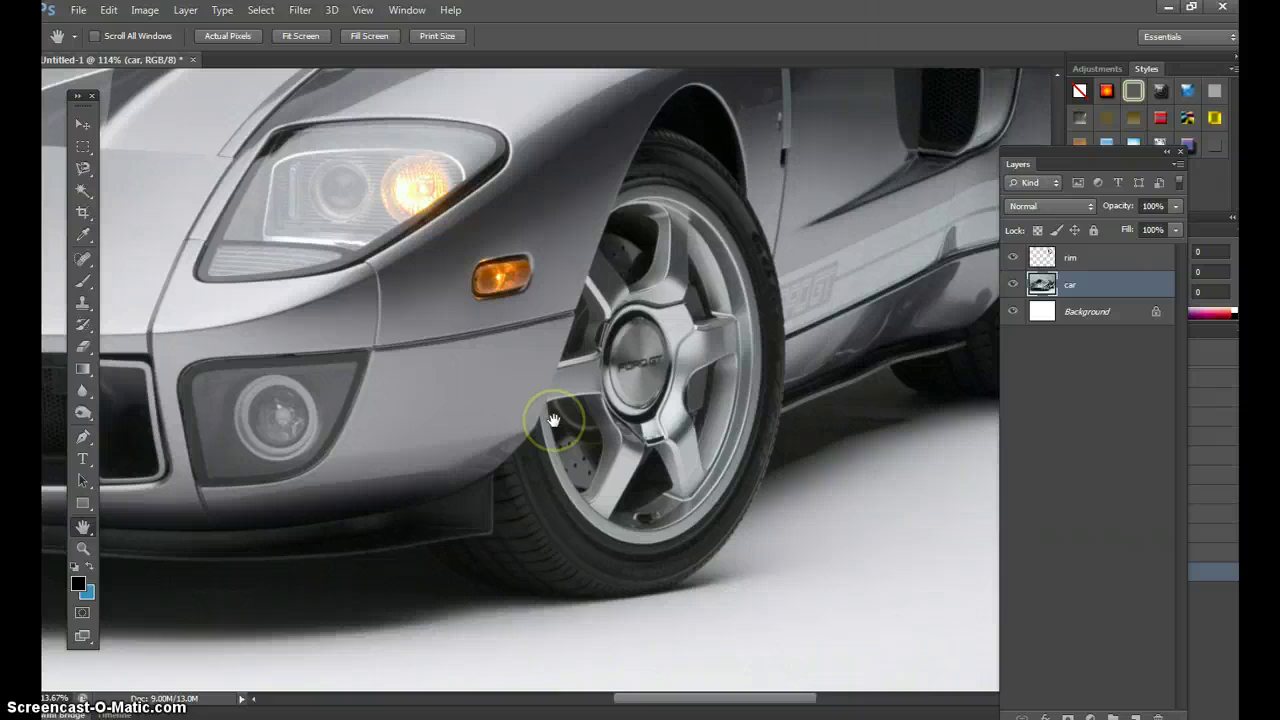
{"action": "left_click_drag", "start_coordinate": [553, 420], "coordinate": [608, 491]}
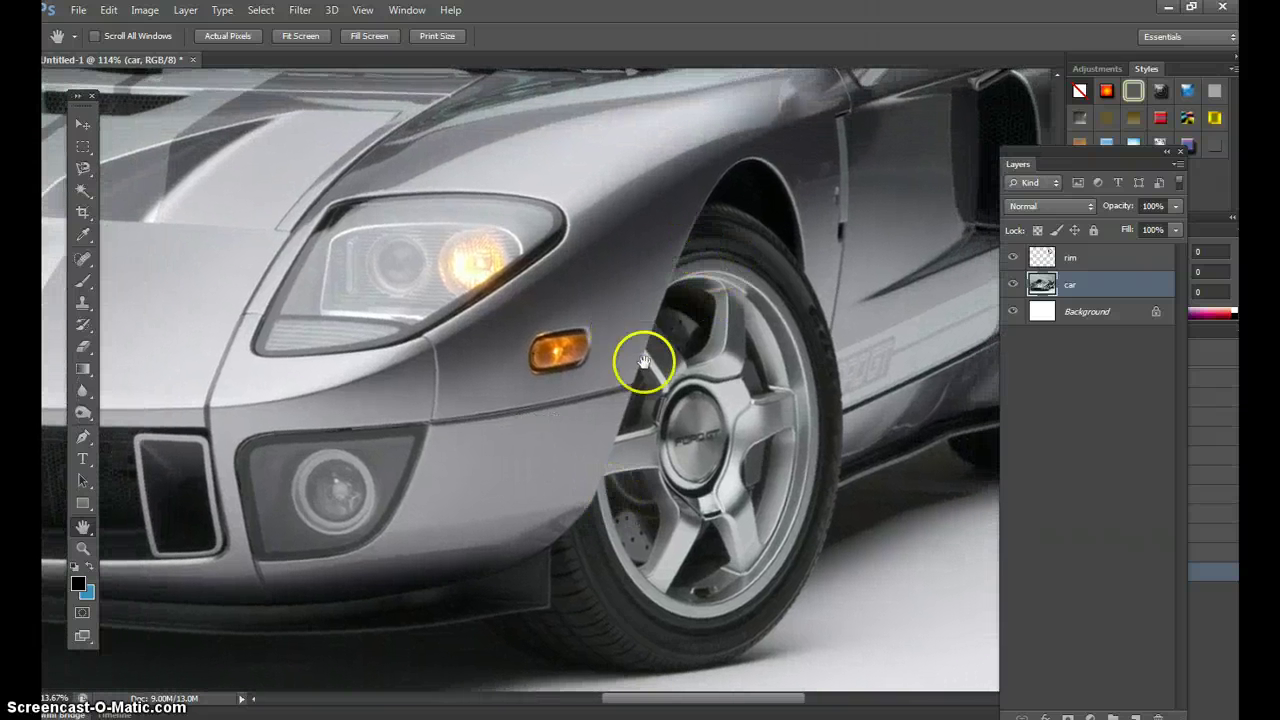
Trace the fender edge over the front wheel with the Polygonal Lasso Tool
{"action": "left_click", "coordinate": [84, 168]}
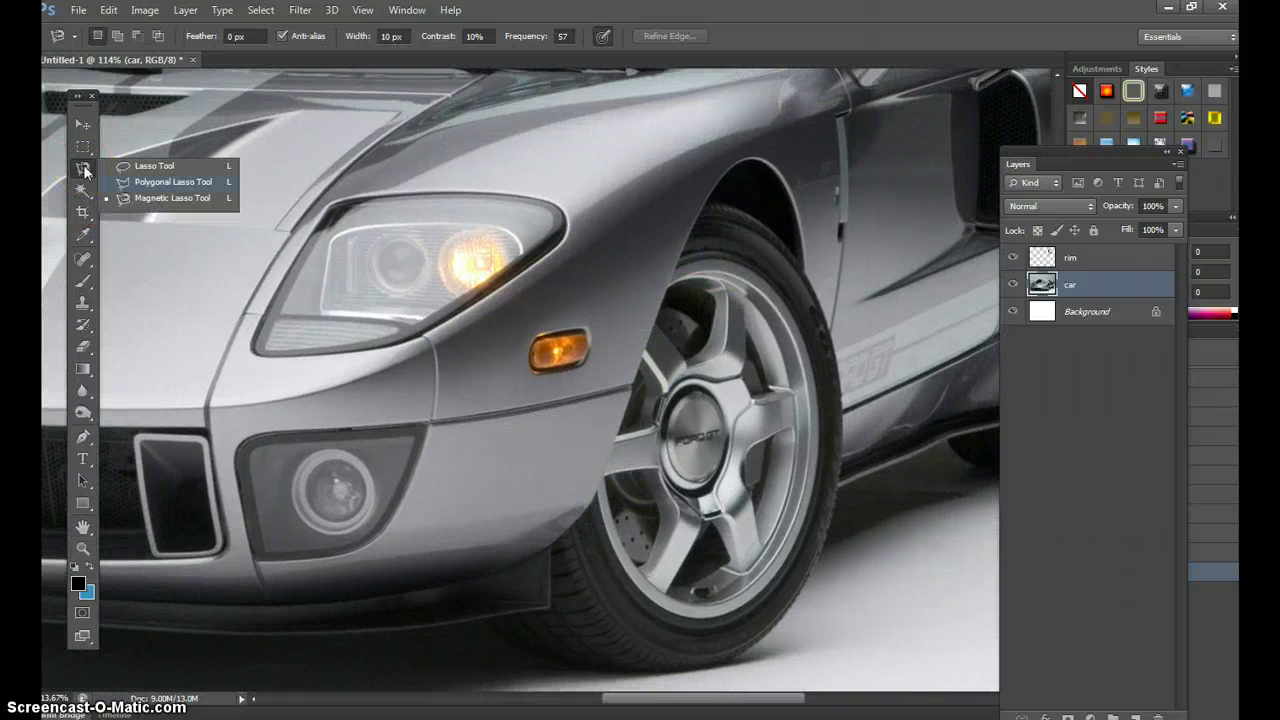
{"action": "left_click", "coordinate": [160, 186]}
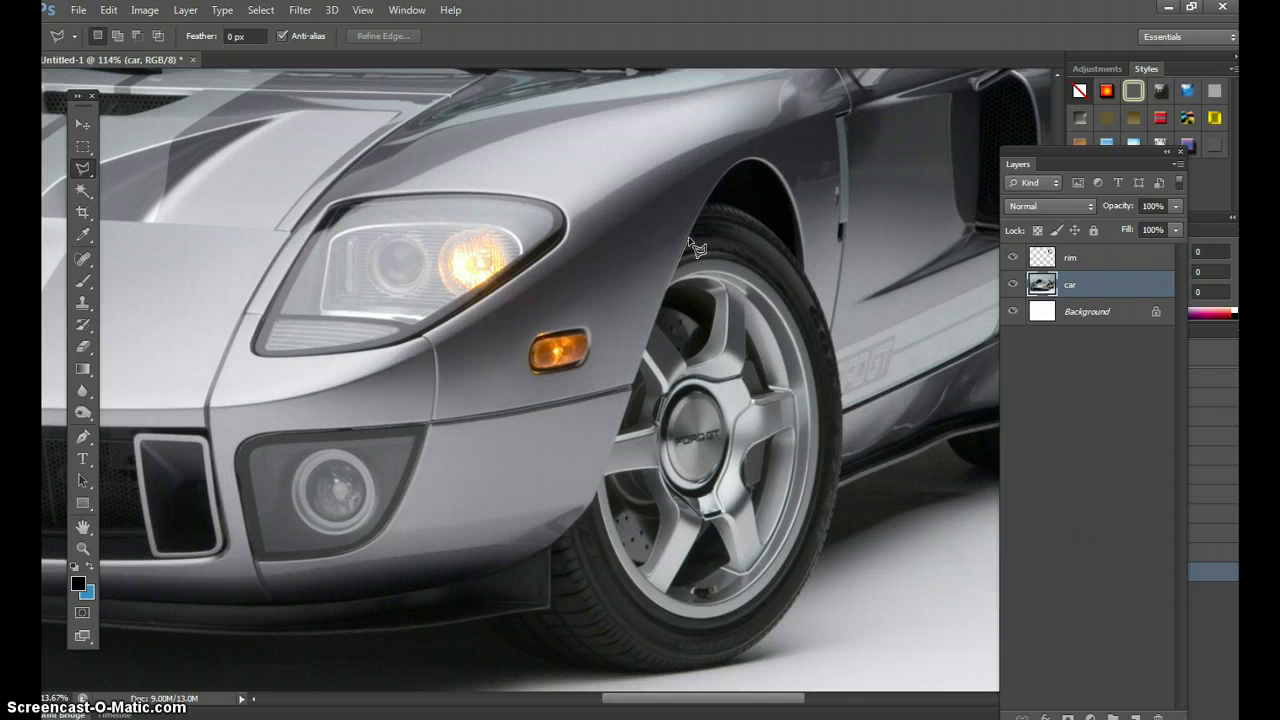
{"action": "left_click", "coordinate": [689, 240]}
{"action": "left_click", "coordinate": [656, 325]}
{"action": "left_click", "coordinate": [642, 387]}
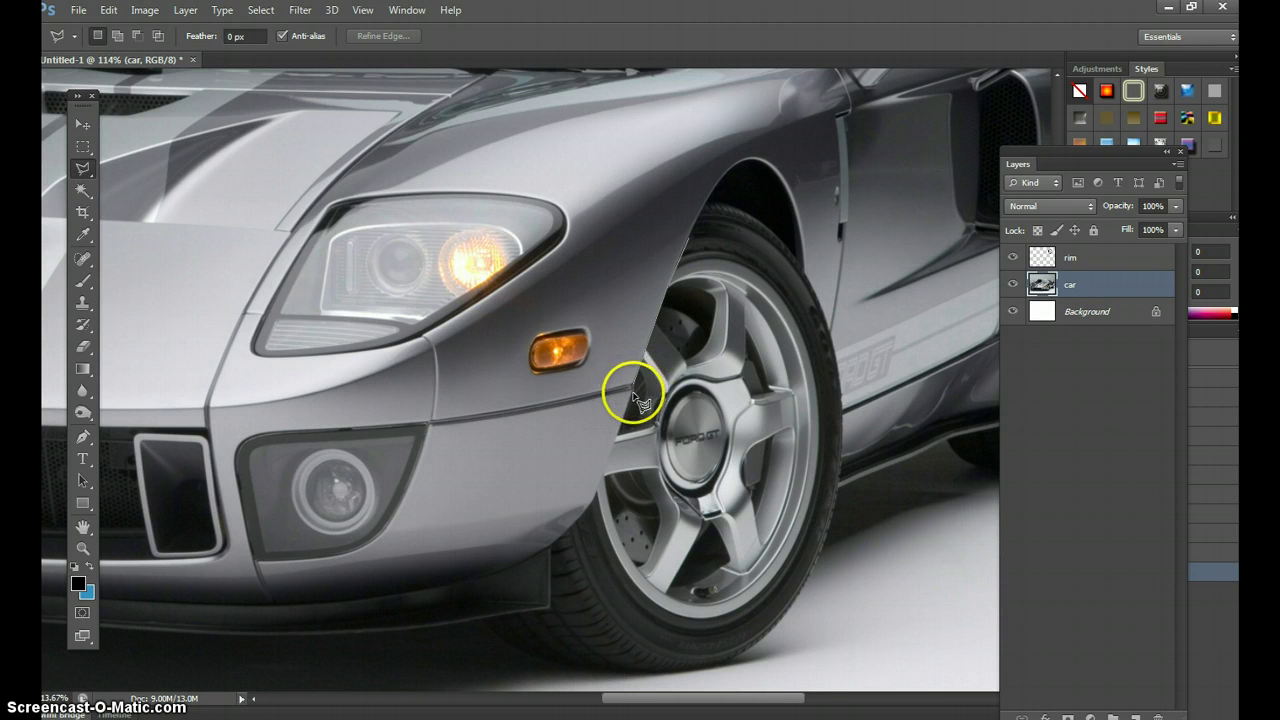
{"action": "left_click", "coordinate": [633, 408]}
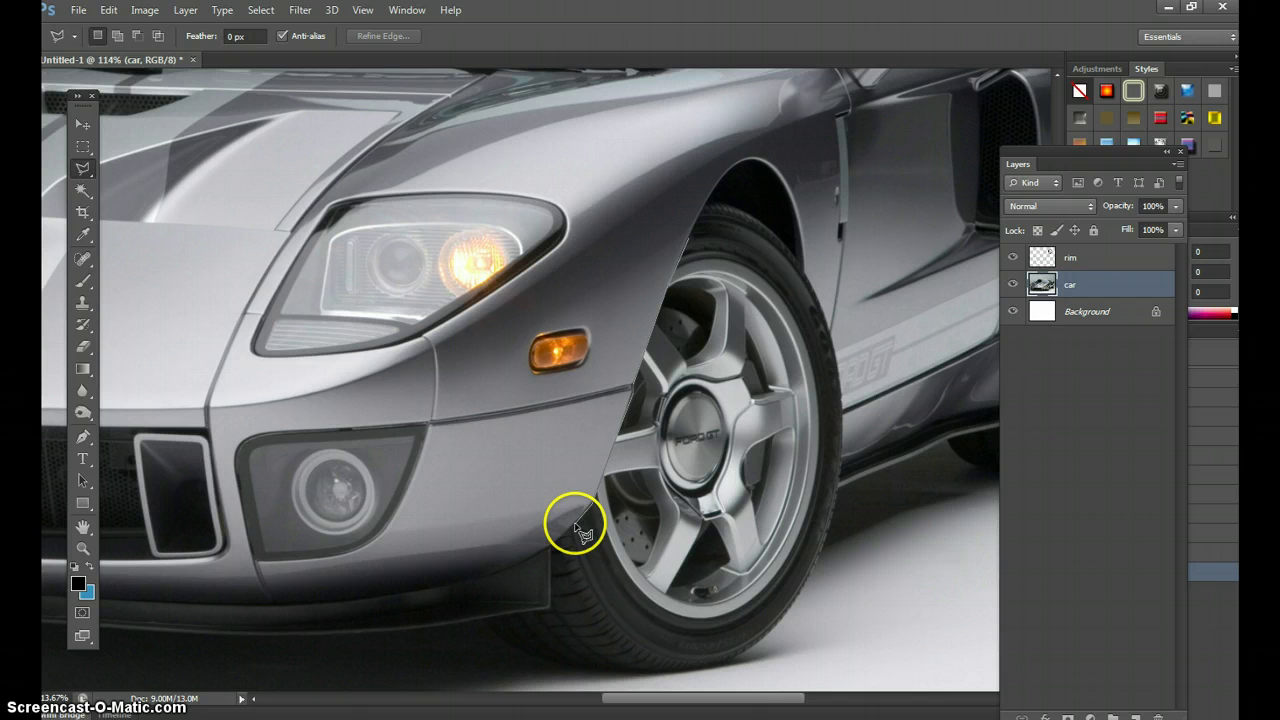
{"action": "left_click", "coordinate": [576, 522]}
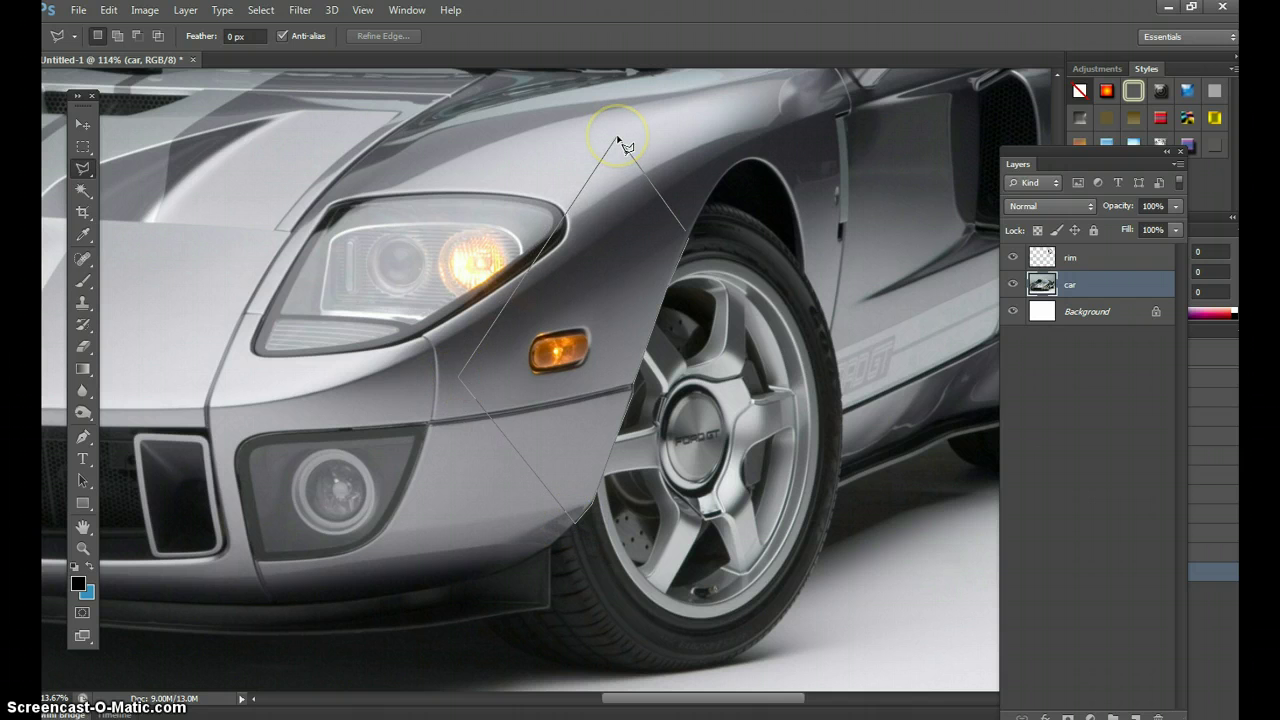
Close the fender selection and copy it from the car layer, undoing an accidental cut
{"action": "left_click", "coordinate": [689, 232]}
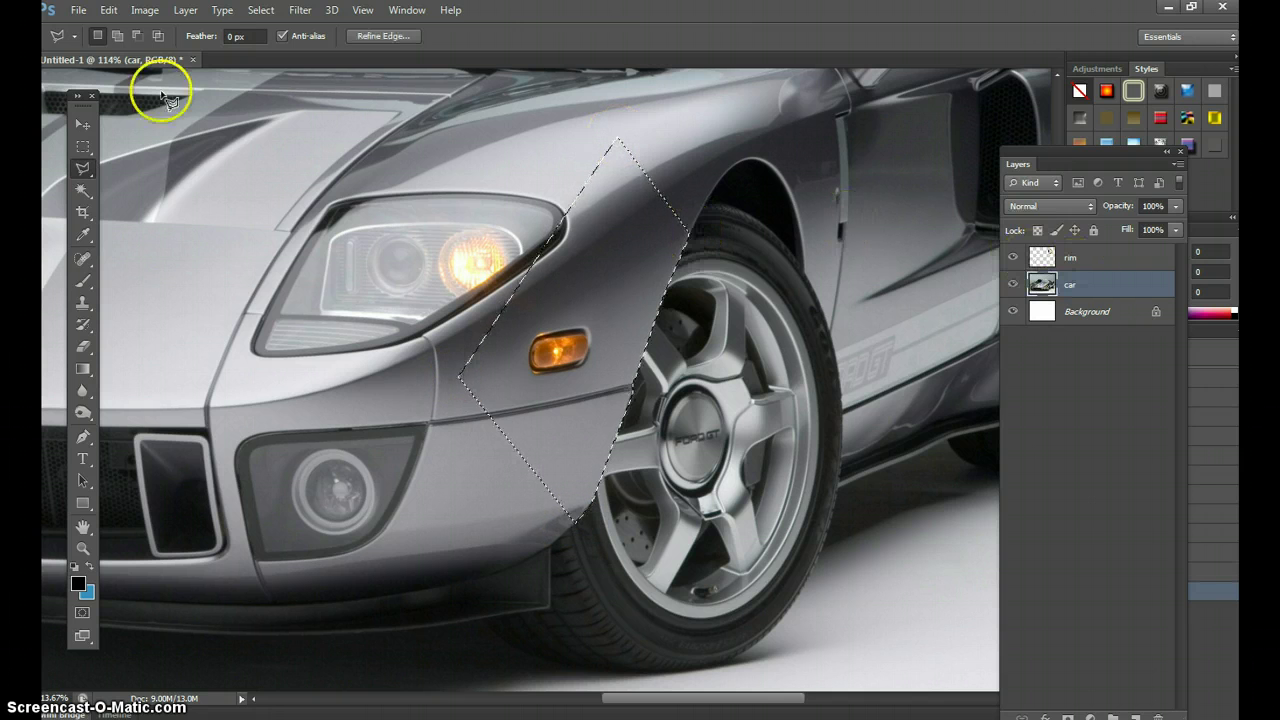
{"action": "left_click", "coordinate": [108, 10]}
{"action": "left_click", "coordinate": [136, 138]}
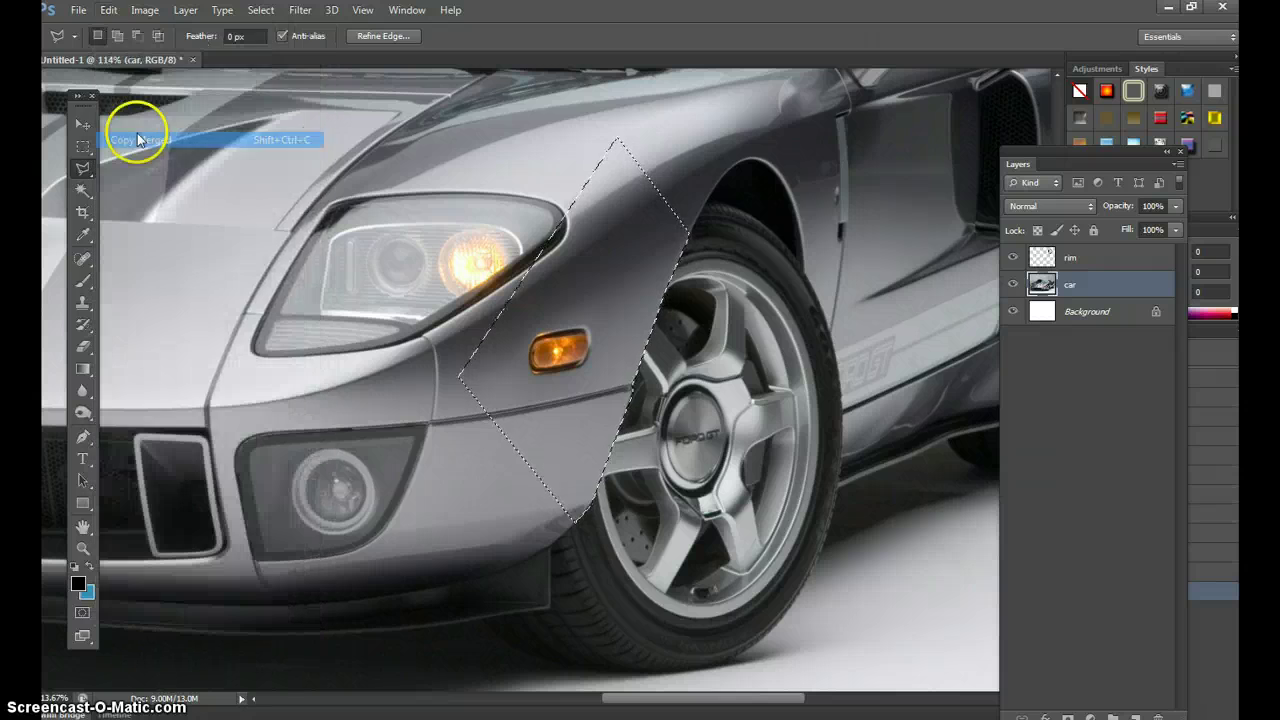
{"action": "left_click", "coordinate": [108, 10]}
{"action": "left_click", "coordinate": [137, 128]}
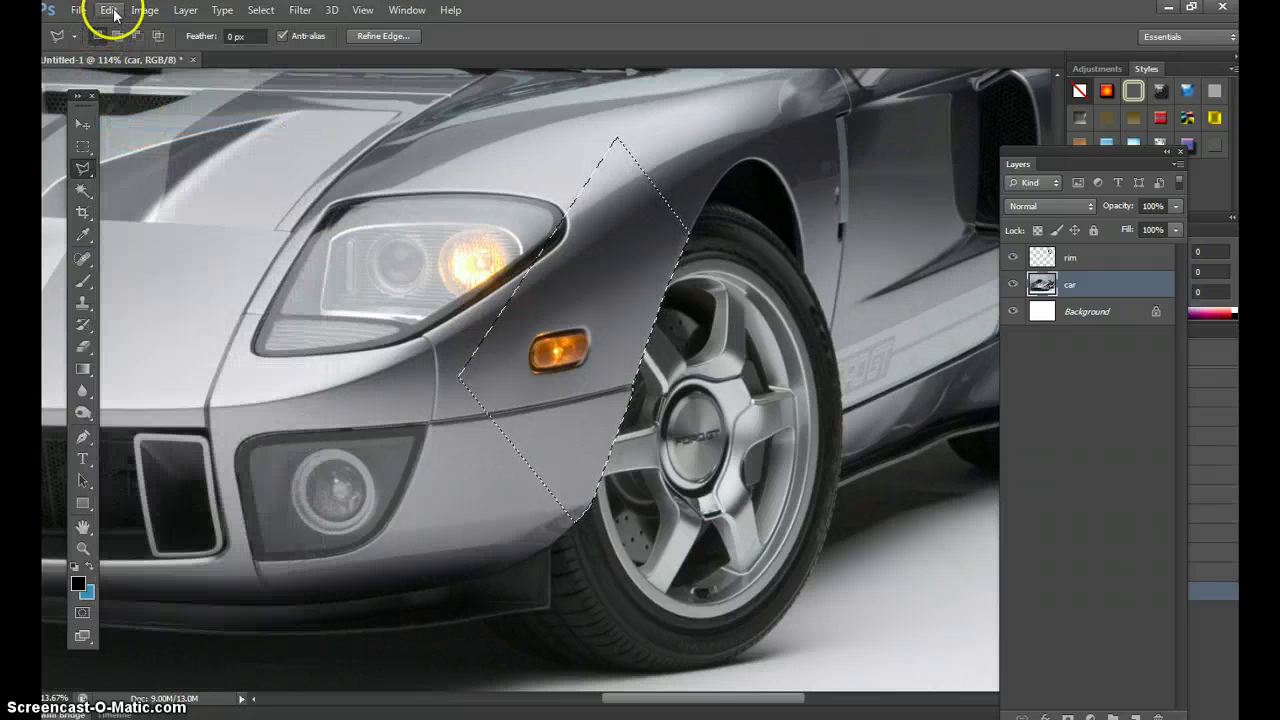
{"action": "left_click", "coordinate": [108, 10]}
{"action": "left_click", "coordinate": [128, 122]}
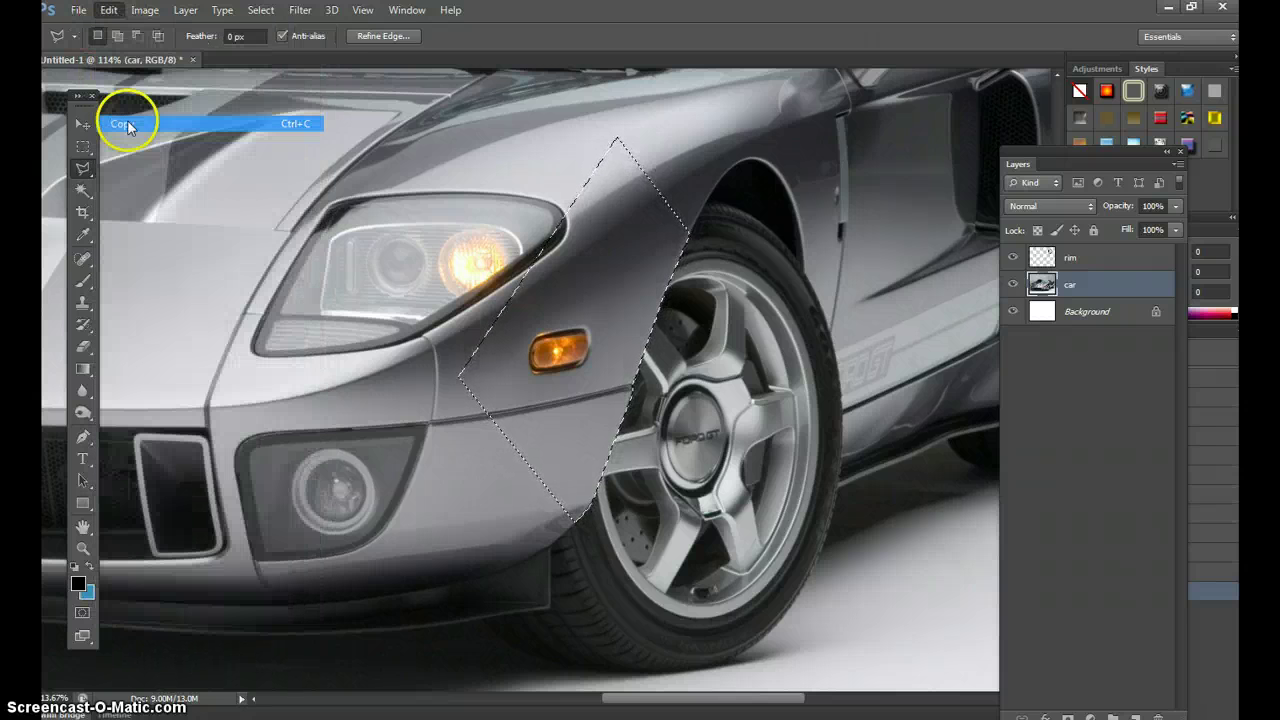
{"action": "left_click", "coordinate": [108, 10]}
{"action": "left_click", "coordinate": [131, 110]}
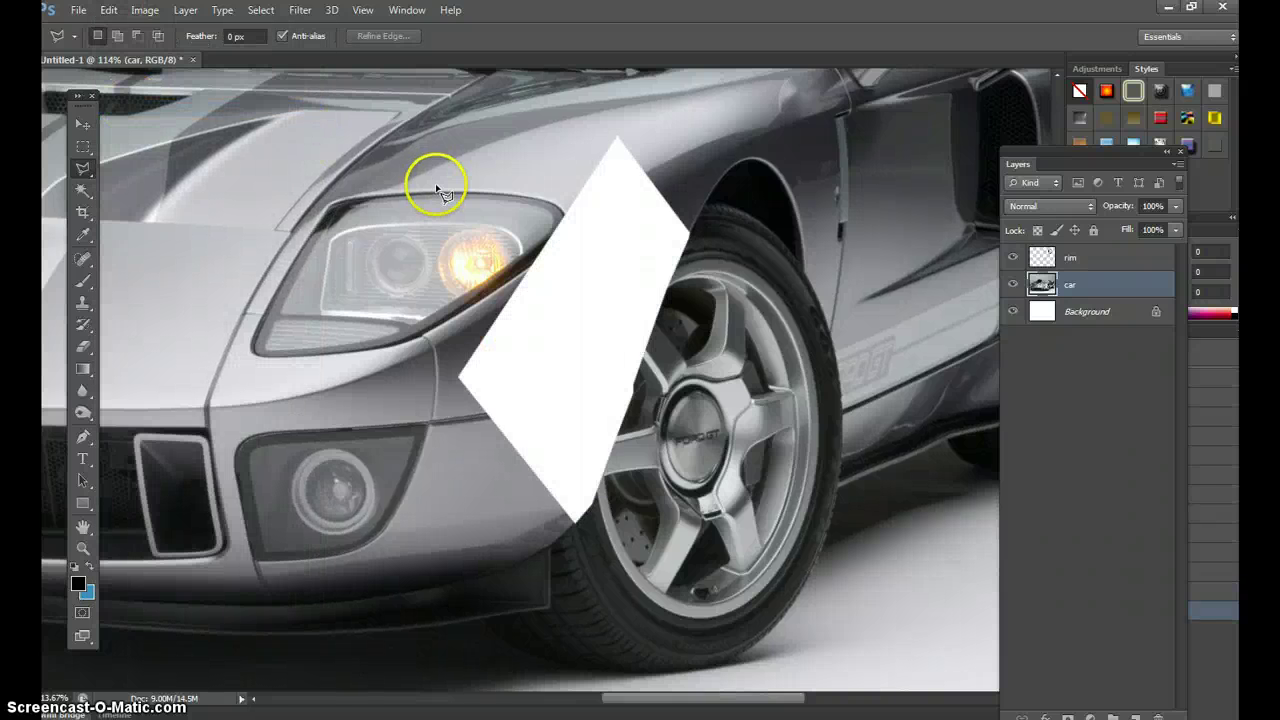
{"action": "key", "text": "ctrl+z"}
{"action": "left_click", "coordinate": [108, 10]}
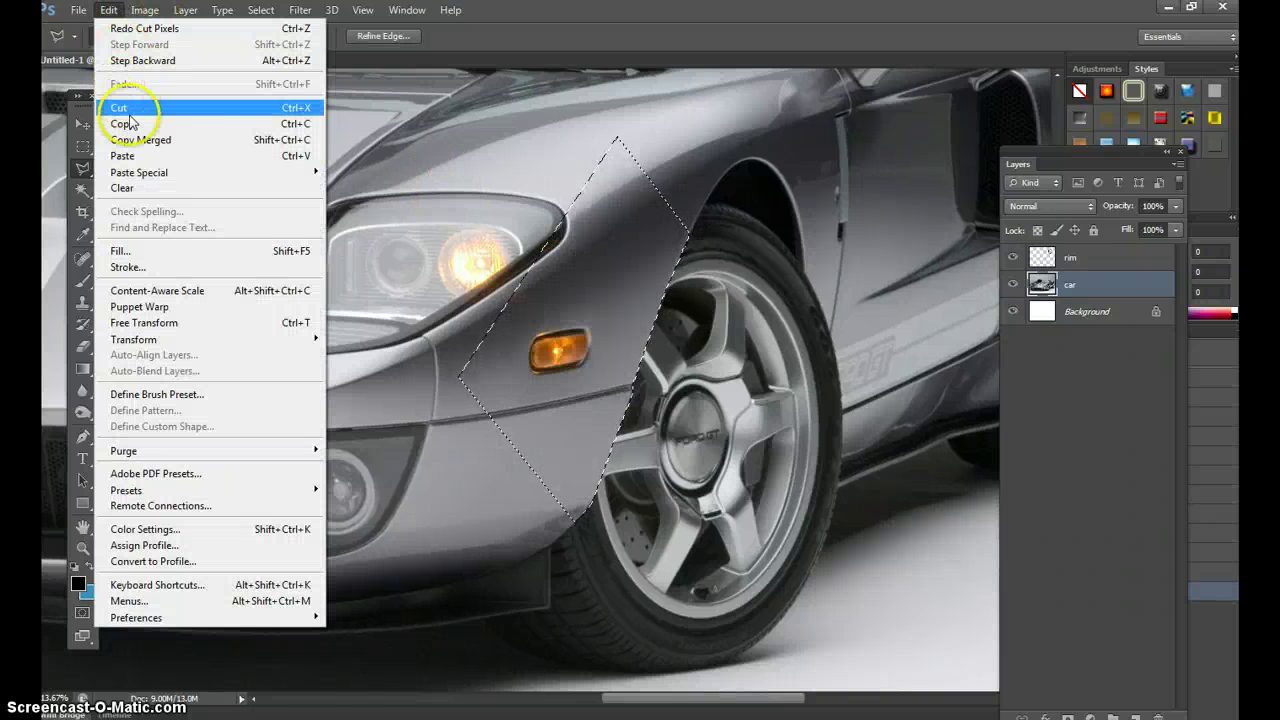
{"action": "left_click", "coordinate": [130, 123]}
Paste the fender onto its own layer, check it via layer visibility, and stack it above rim as 'front fender'
{"action": "left_click", "coordinate": [108, 10]}
{"action": "left_click", "coordinate": [285, 157]}
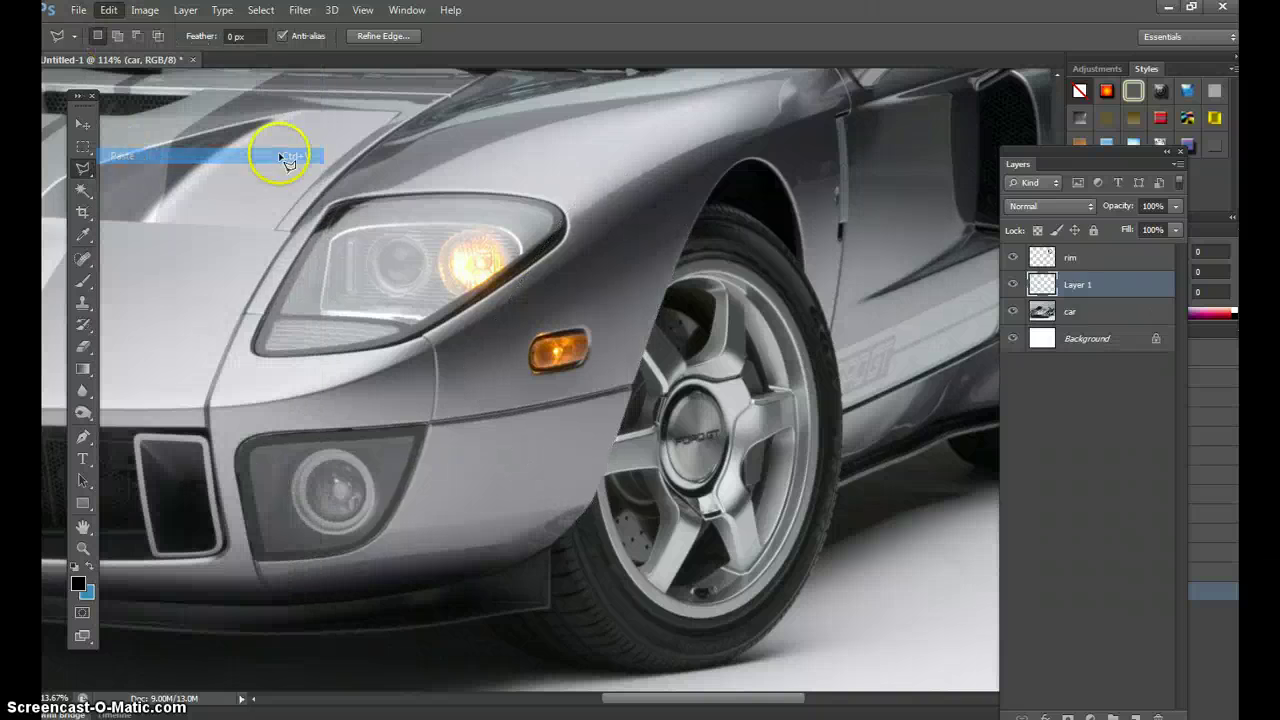
{"action": "left_click", "coordinate": [1013, 311]}
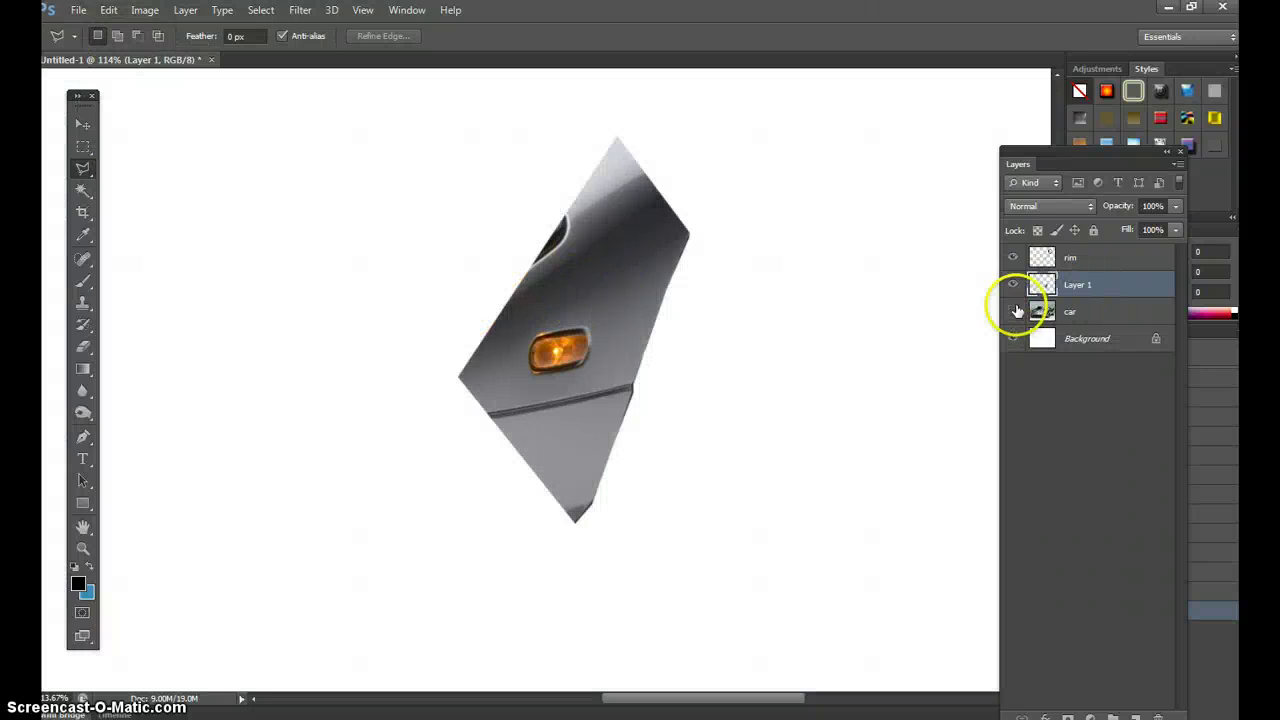
{"action": "left_click", "coordinate": [1013, 284]}
{"action": "left_click", "coordinate": [1013, 284]}
{"action": "left_click", "coordinate": [1013, 311]}
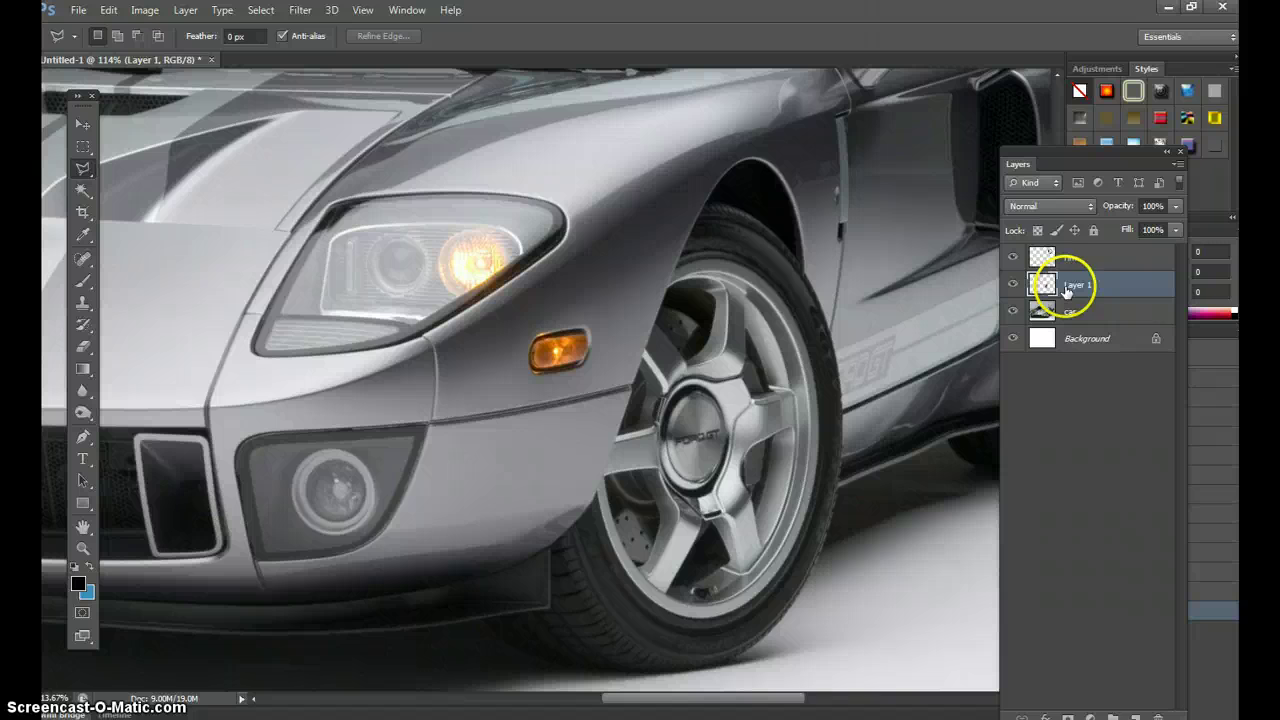
{"action": "left_click", "coordinate": [1083, 259]}
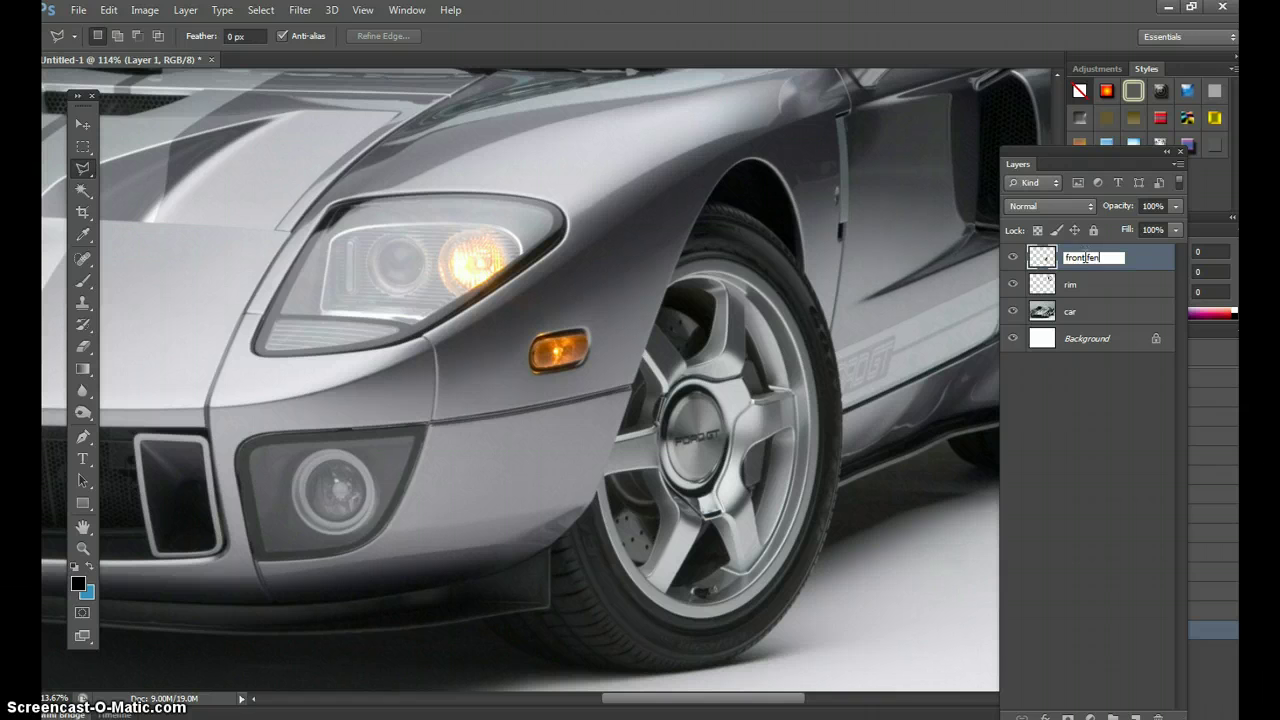
{"action": "left_click", "coordinate": [1108, 292]}
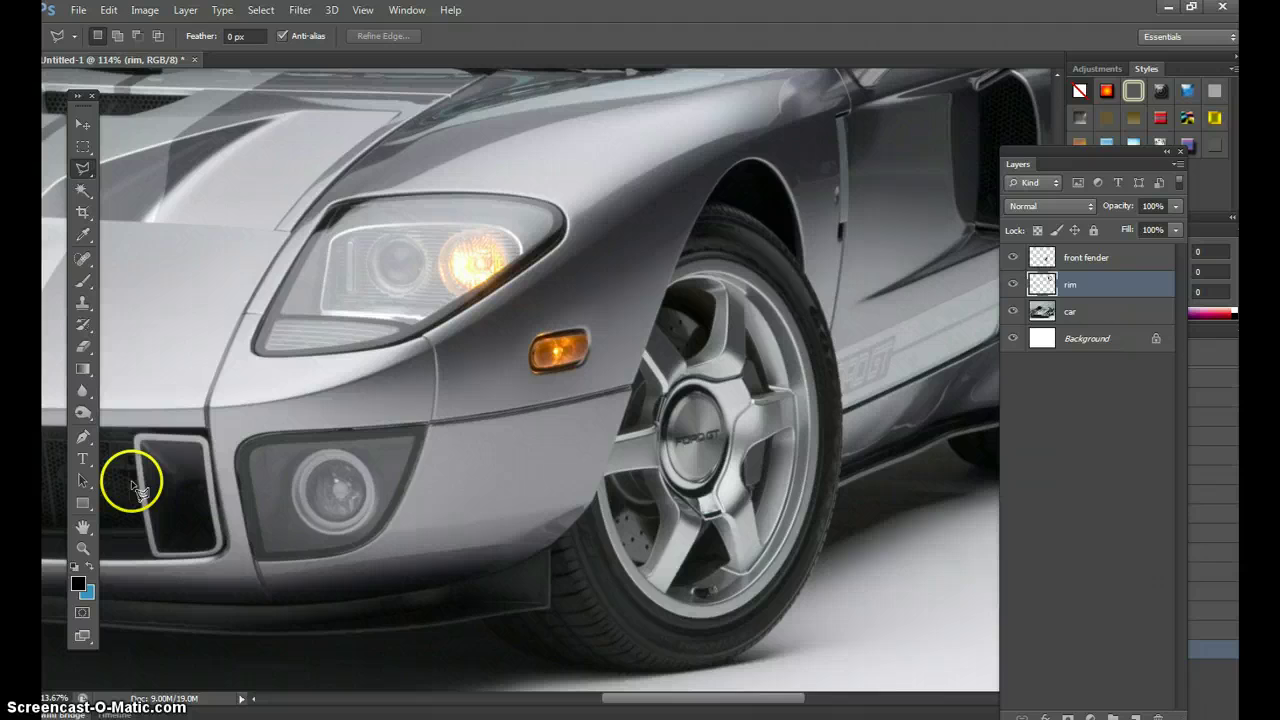
Fit the image on screen and drag the rim layer onto the car's front wheel
{"action": "key", "text": "ctrl+0"}
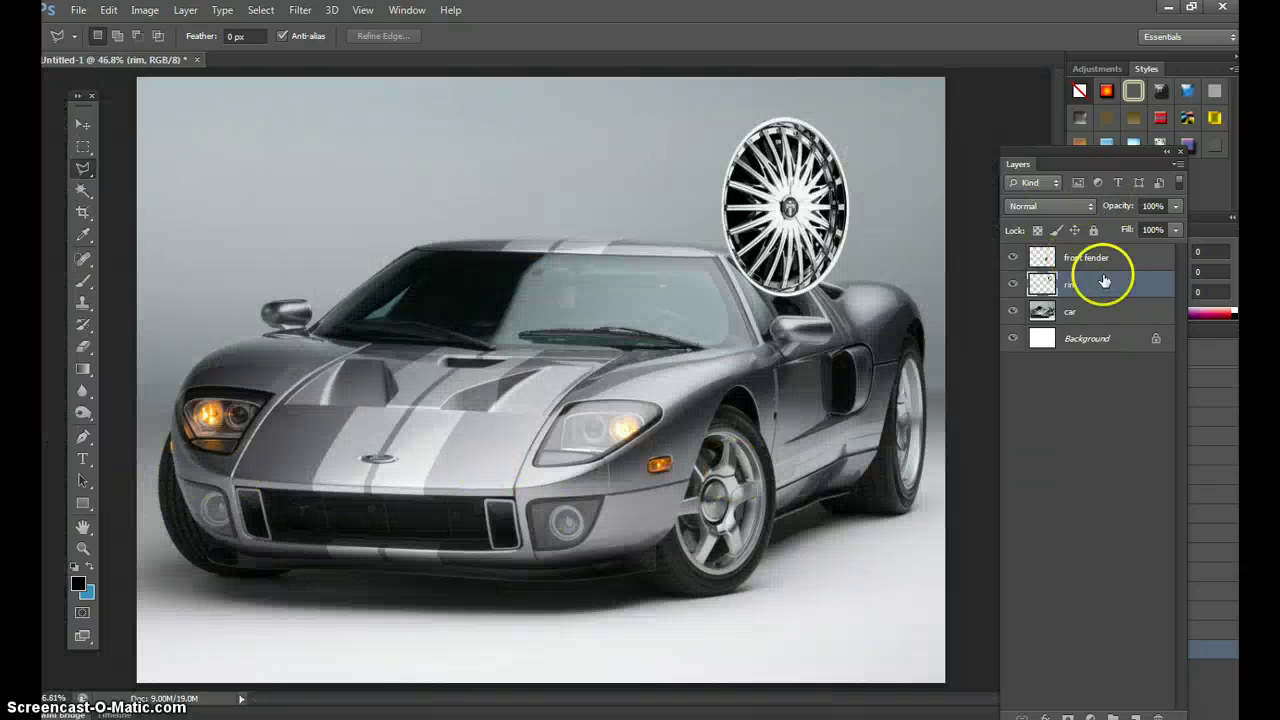
{"action": "left_click", "coordinate": [1106, 254]}
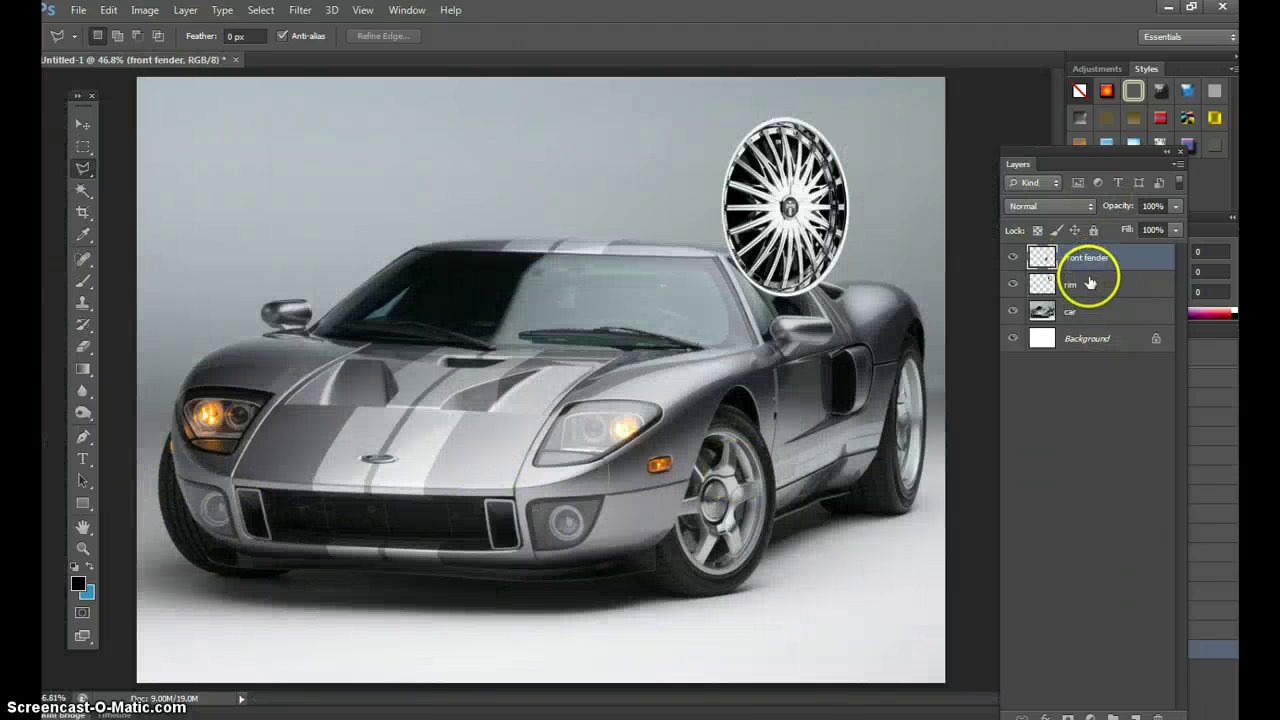
{"action": "left_click", "coordinate": [1100, 278]}
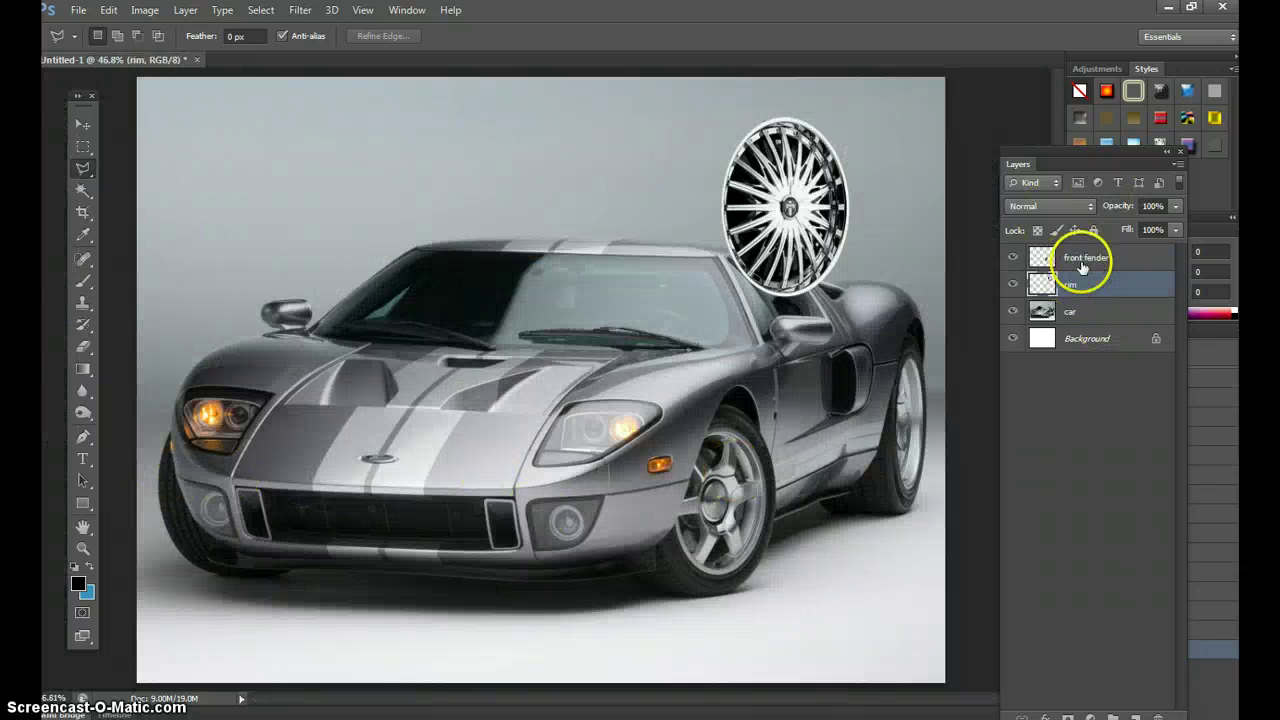
{"action": "left_click", "coordinate": [80, 124]}
{"action": "left_click_drag", "start_coordinate": [766, 206], "coordinate": [692, 495]}
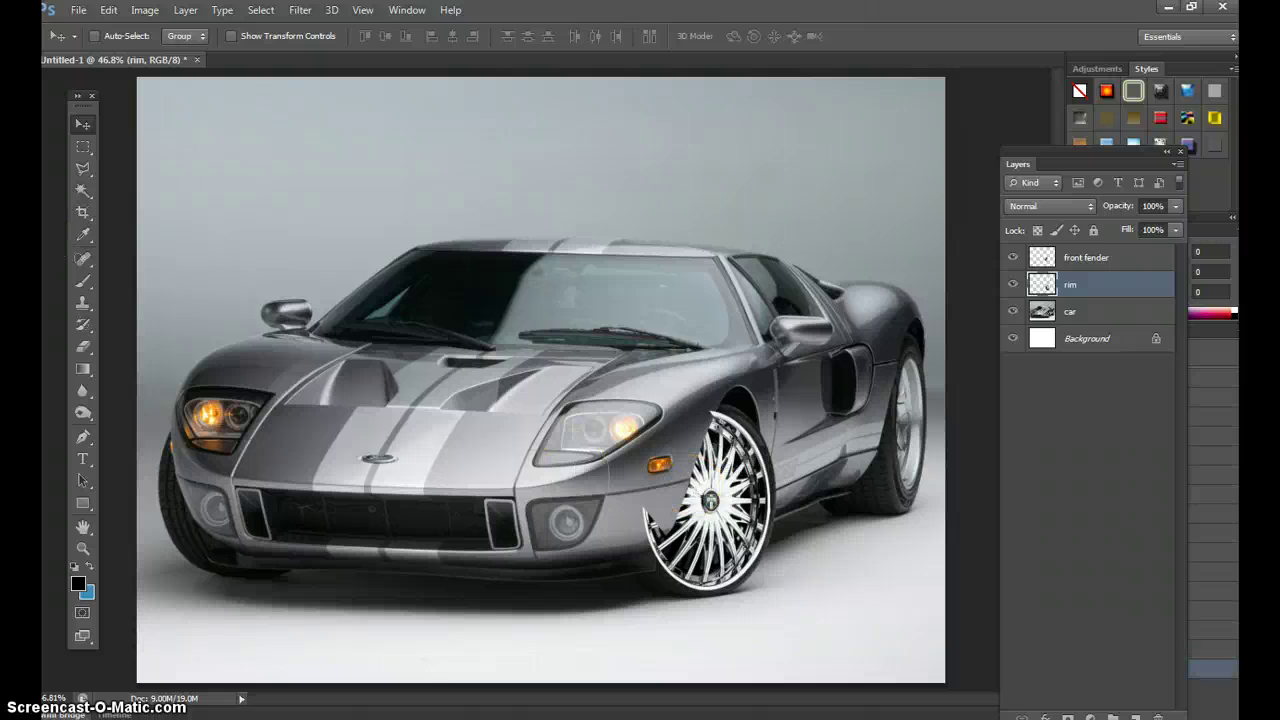
Free Transform the rim to 78.53% × 90.99%, centre it in the wheel arch, and apply
{"action": "left_click", "coordinate": [108, 12]}
{"action": "left_click", "coordinate": [143, 323]}
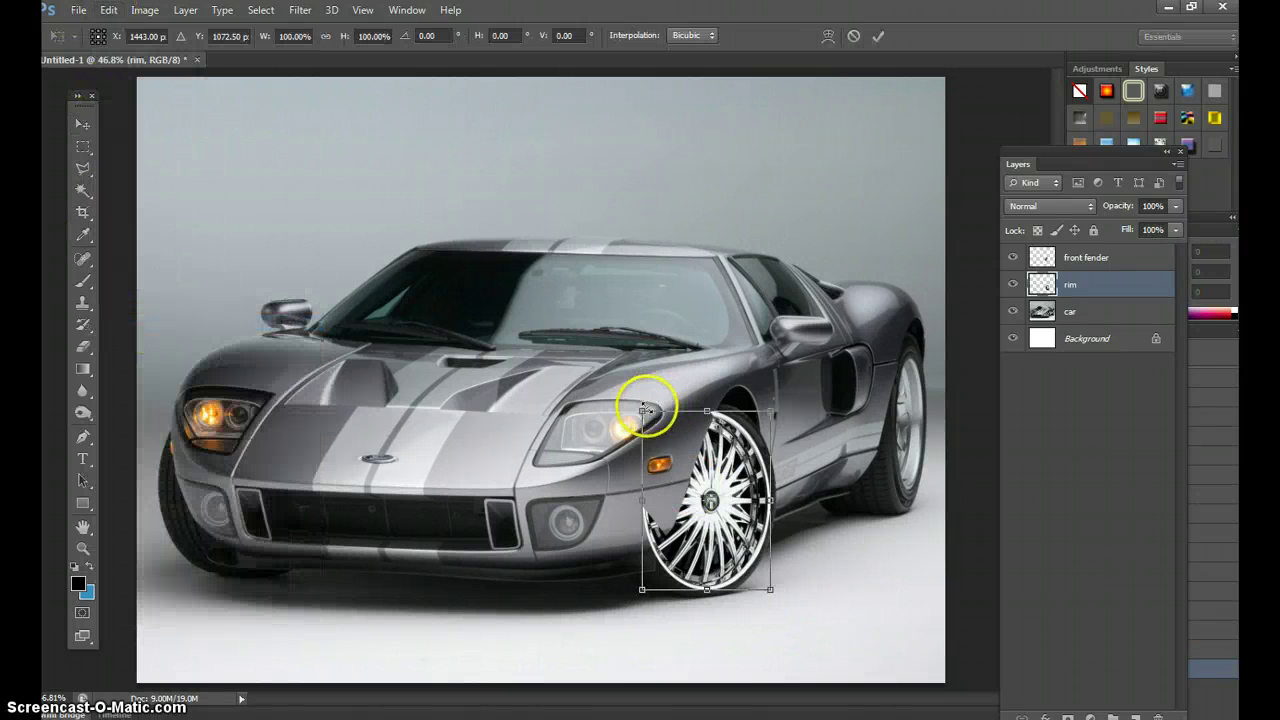
{"action": "mouse_move", "coordinate": [641, 409]}
{"action": "left_mouse_down"}
{"action": "mouse_move", "coordinate": [676, 422]}
{"action": "mouse_move", "coordinate": [656, 410]}
{"action": "left_mouse_up"}
{"action": "left_click_drag", "start_coordinate": [740, 462], "coordinate": [752, 451]}
{"action": "left_click", "coordinate": [83, 124]}
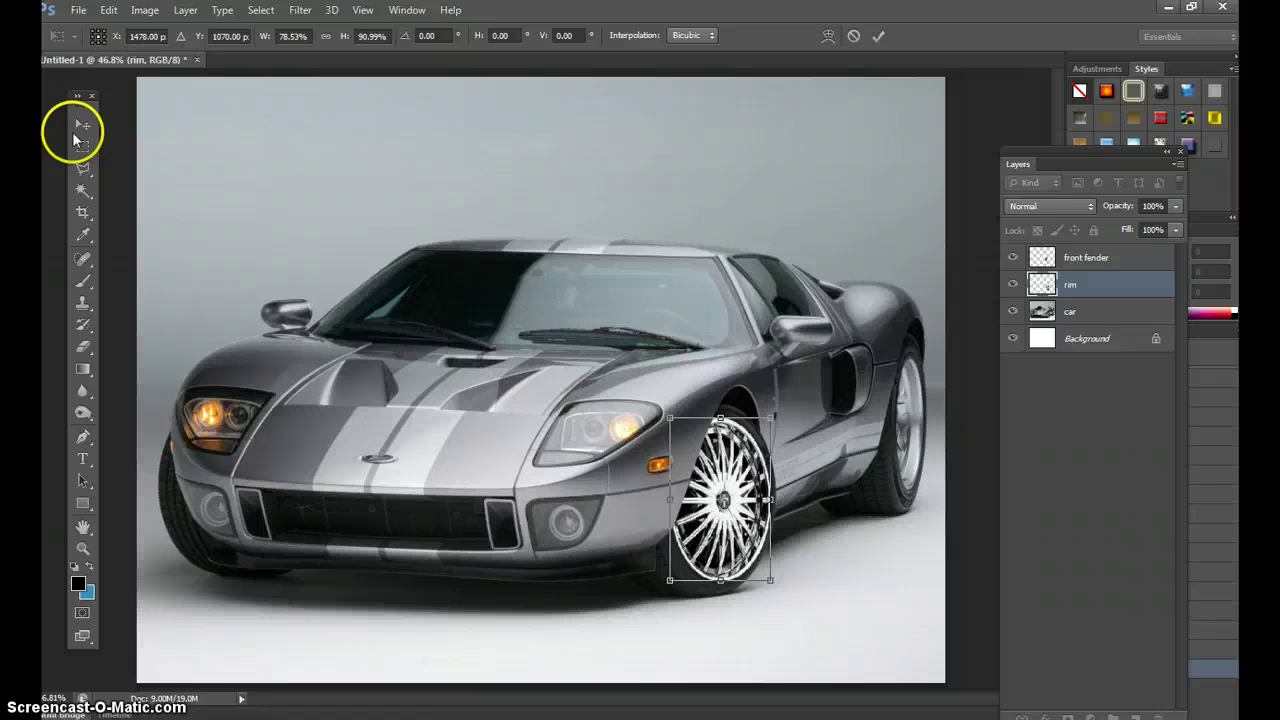
{"action": "left_click", "coordinate": [550, 285]}
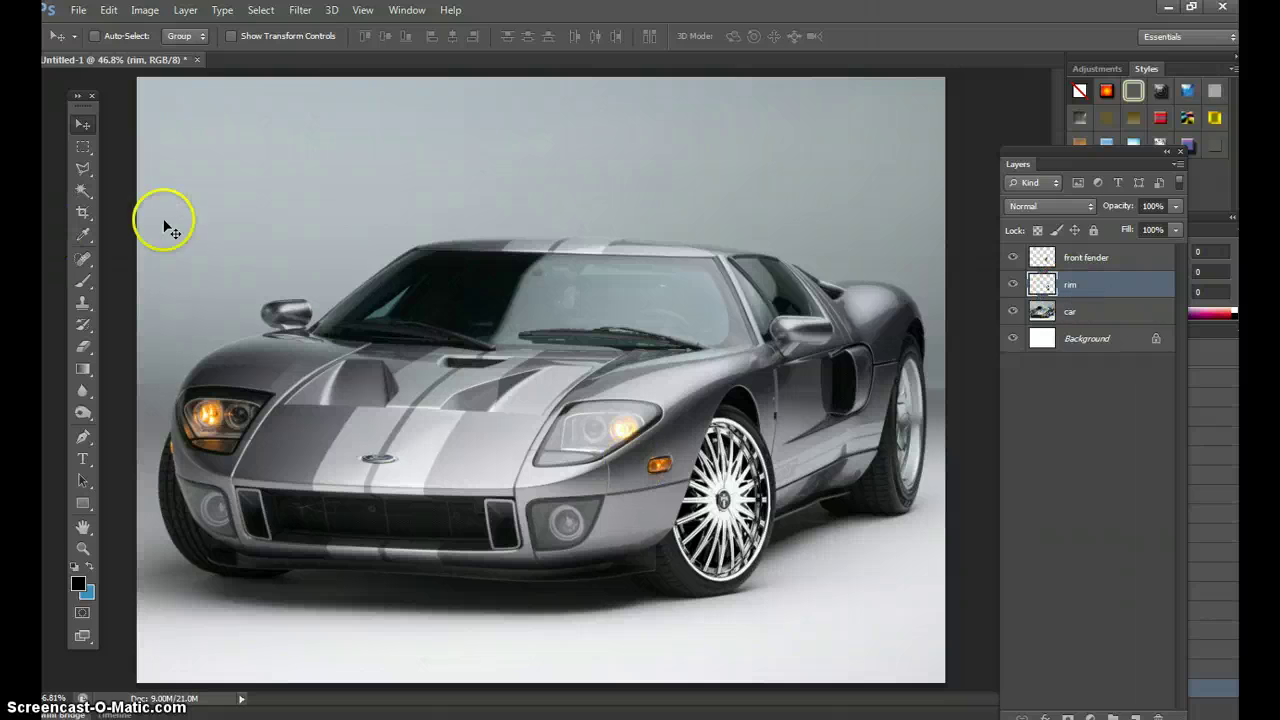
{"action": "mouse_move", "coordinate": [626, 438]}
{"action": "left_mouse_down"}
{"action": "mouse_move", "coordinate": [492, 345]}
{"action": "mouse_move", "coordinate": [630, 431]}
{"action": "left_mouse_up"}
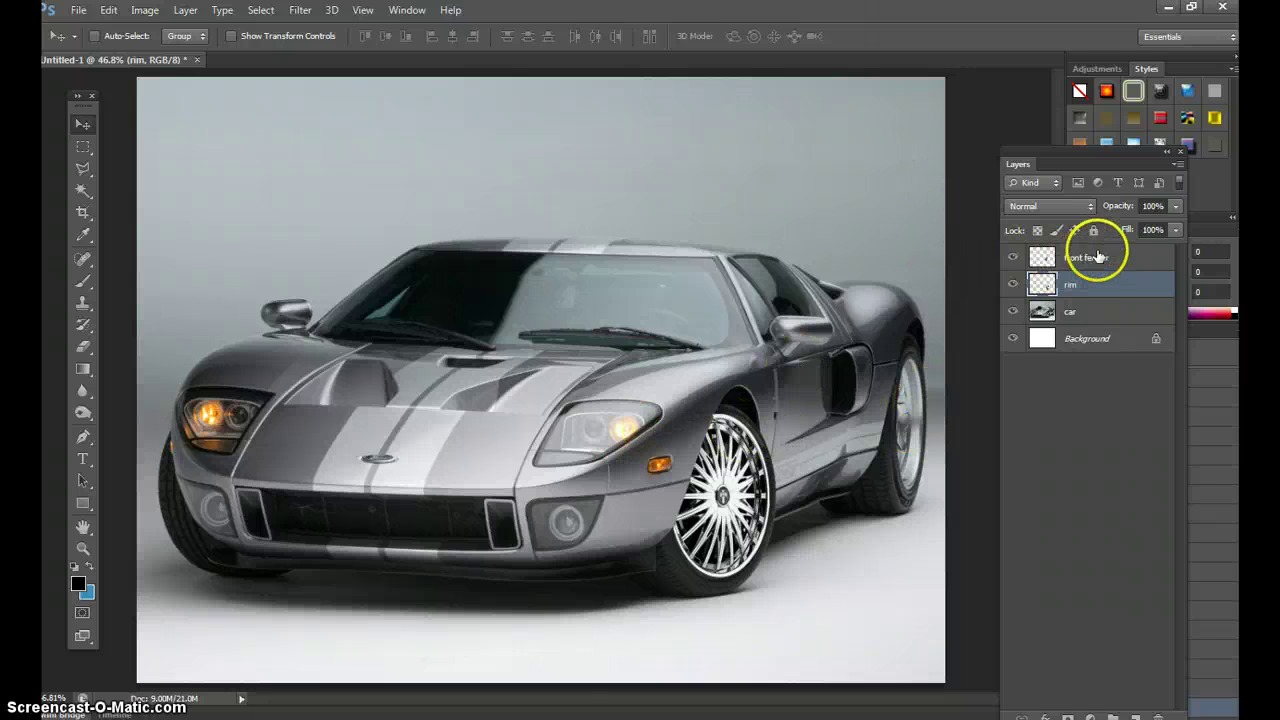
{"action": "left_click_drag", "start_coordinate": [1098, 257], "coordinate": [1102, 300]}
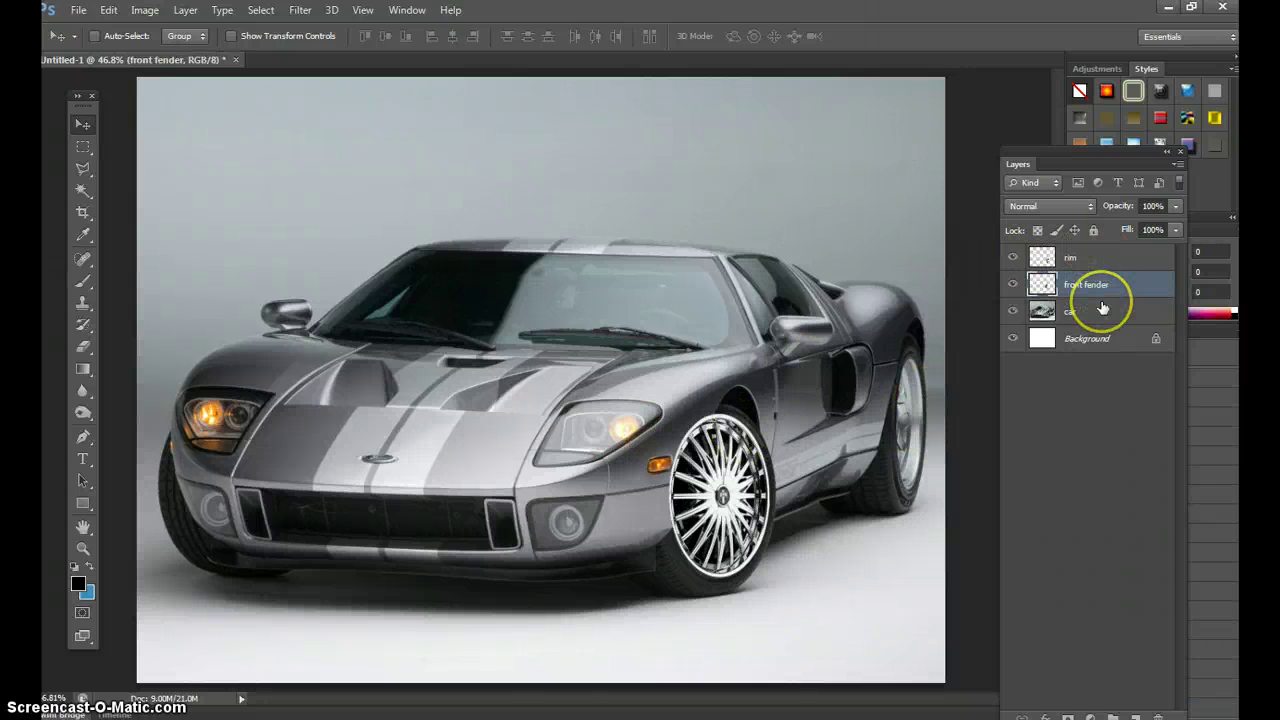
{"action": "left_click", "coordinate": [1016, 311]}
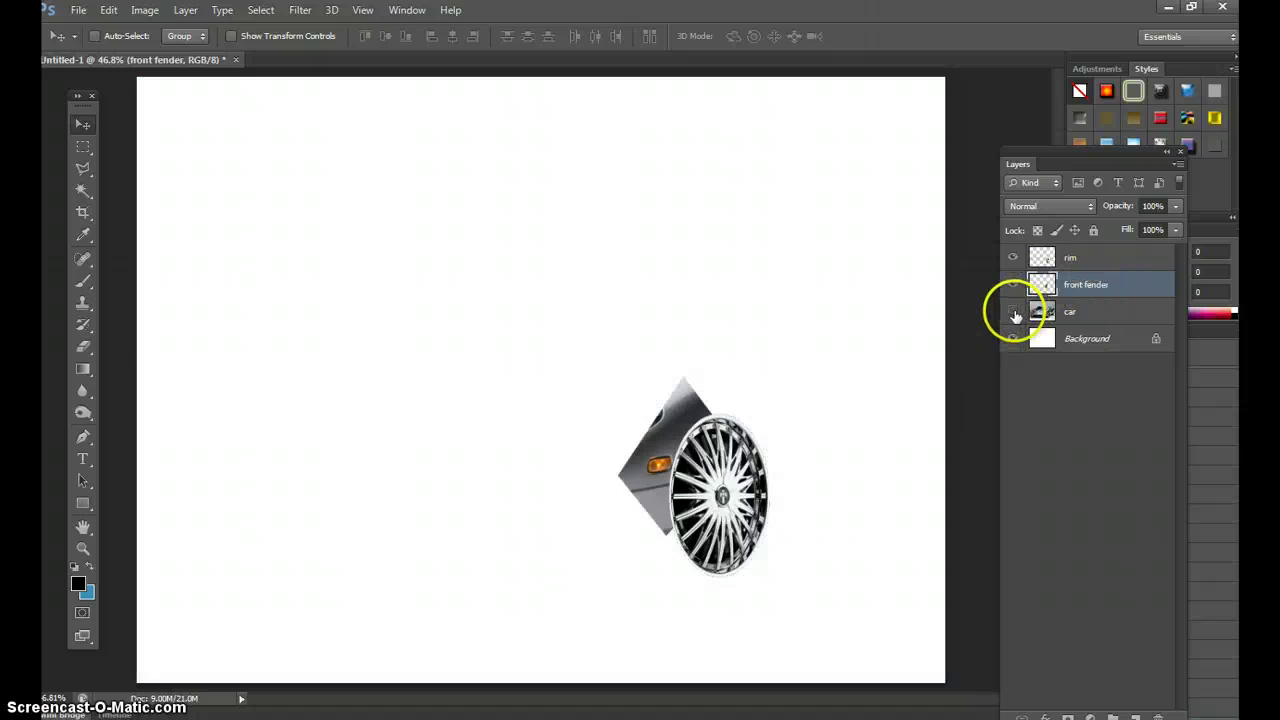
{"action": "left_click", "coordinate": [1016, 311]}
{"action": "left_click_drag", "start_coordinate": [1087, 286], "coordinate": [1090, 252]}
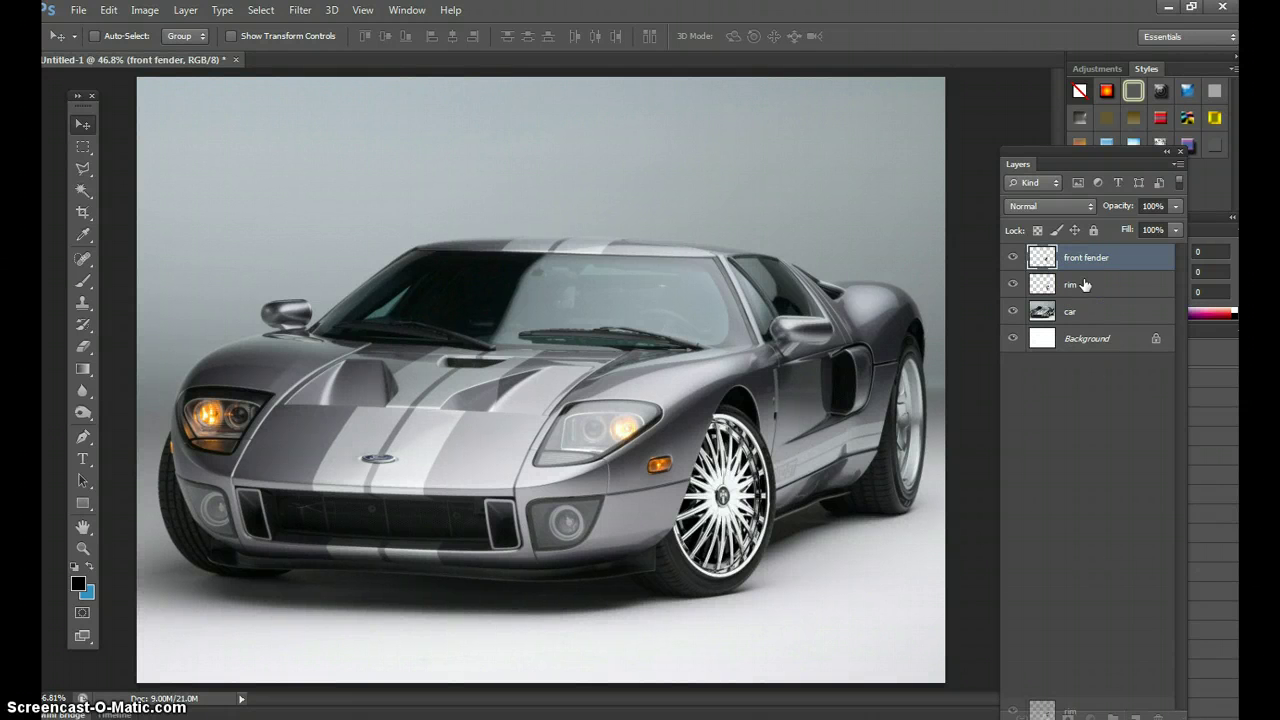
Duplicate the rim layer, move the copy onto the rear wheel and squeeze it narrower
{"action": "left_click_drag", "start_coordinate": [1085, 285], "coordinate": [1136, 714]}
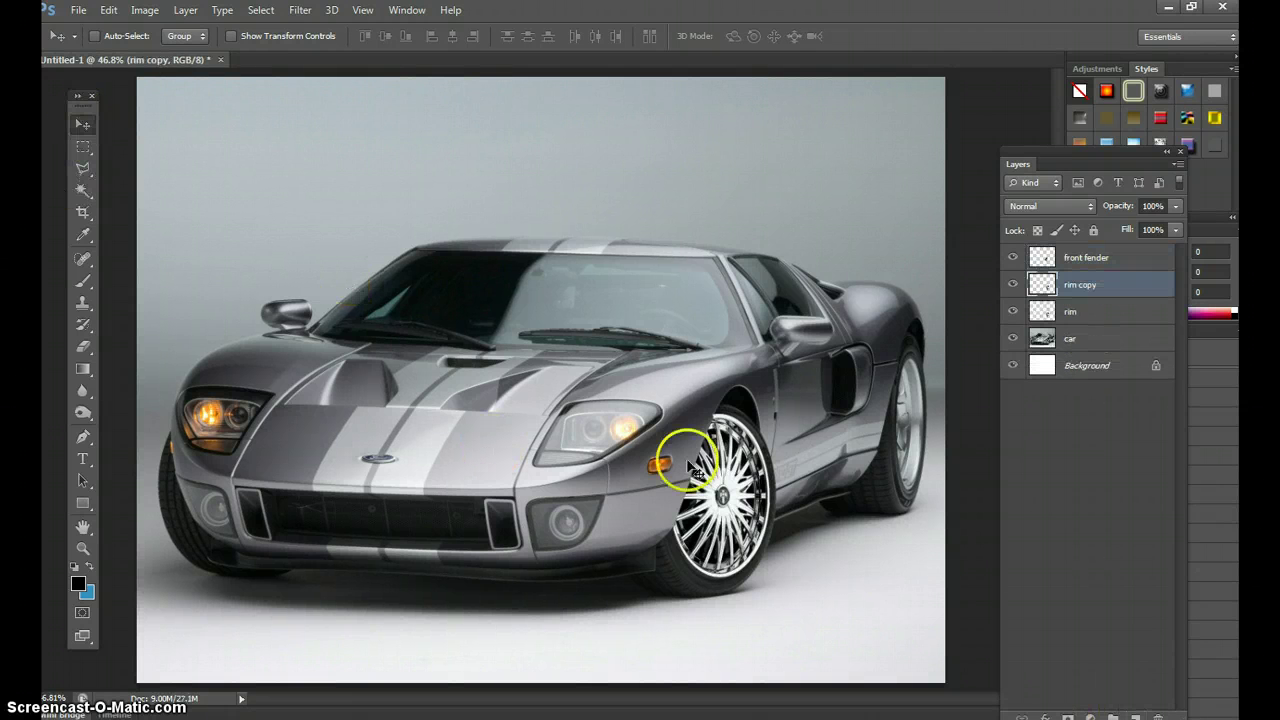
{"action": "left_click_drag", "start_coordinate": [742, 505], "coordinate": [942, 400]}
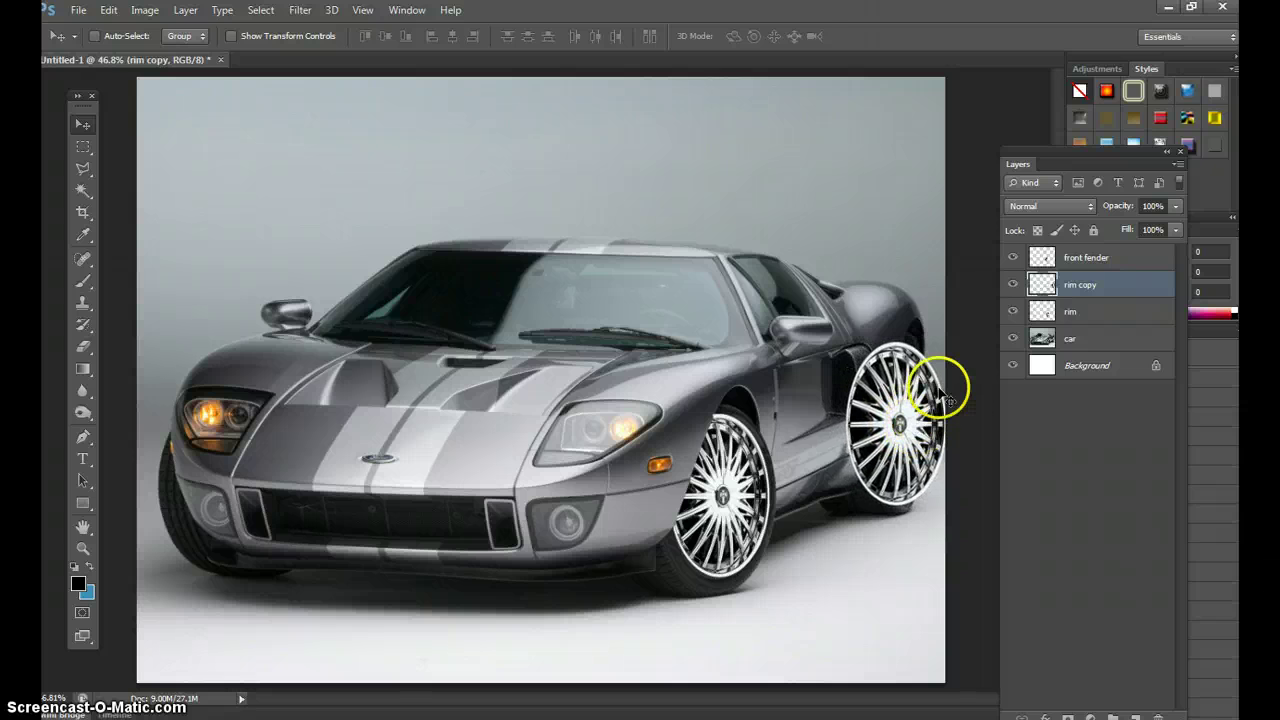
{"action": "key", "text": "ctrl+t"}
{"action": "left_click_drag", "start_coordinate": [840, 343], "coordinate": [903, 360]}
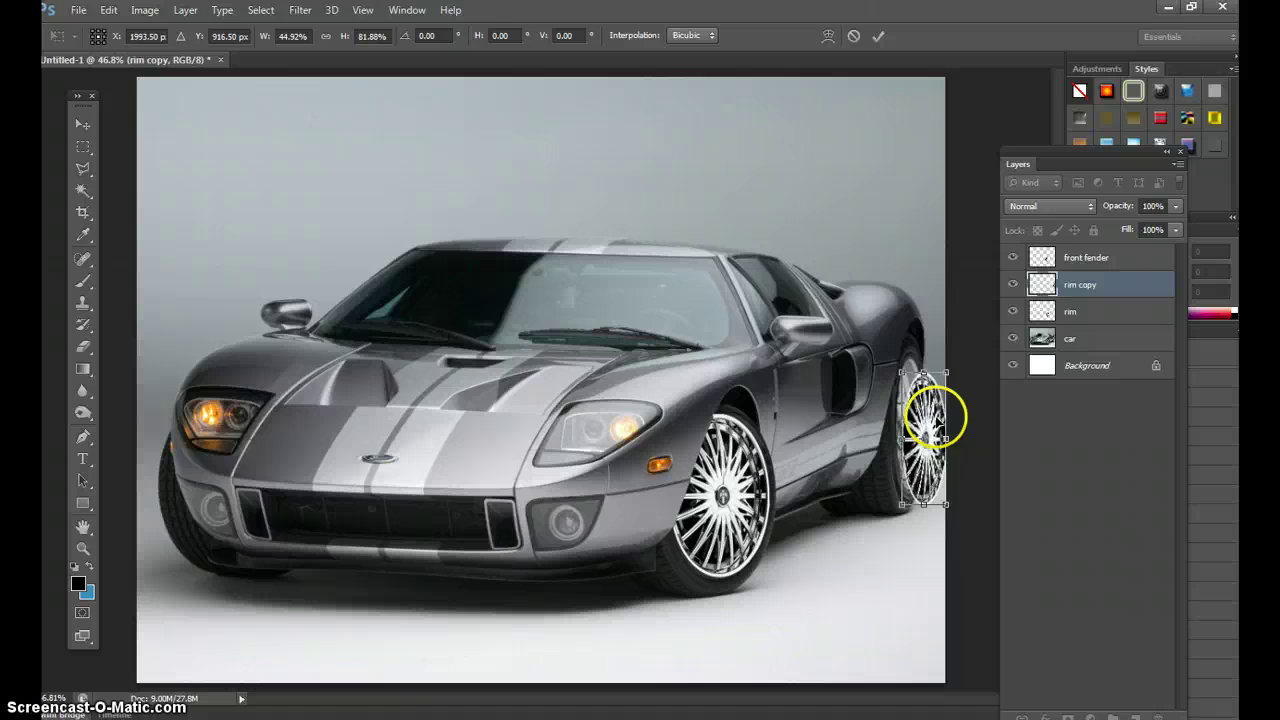
{"action": "left_click_drag", "start_coordinate": [935, 412], "coordinate": [899, 426]}
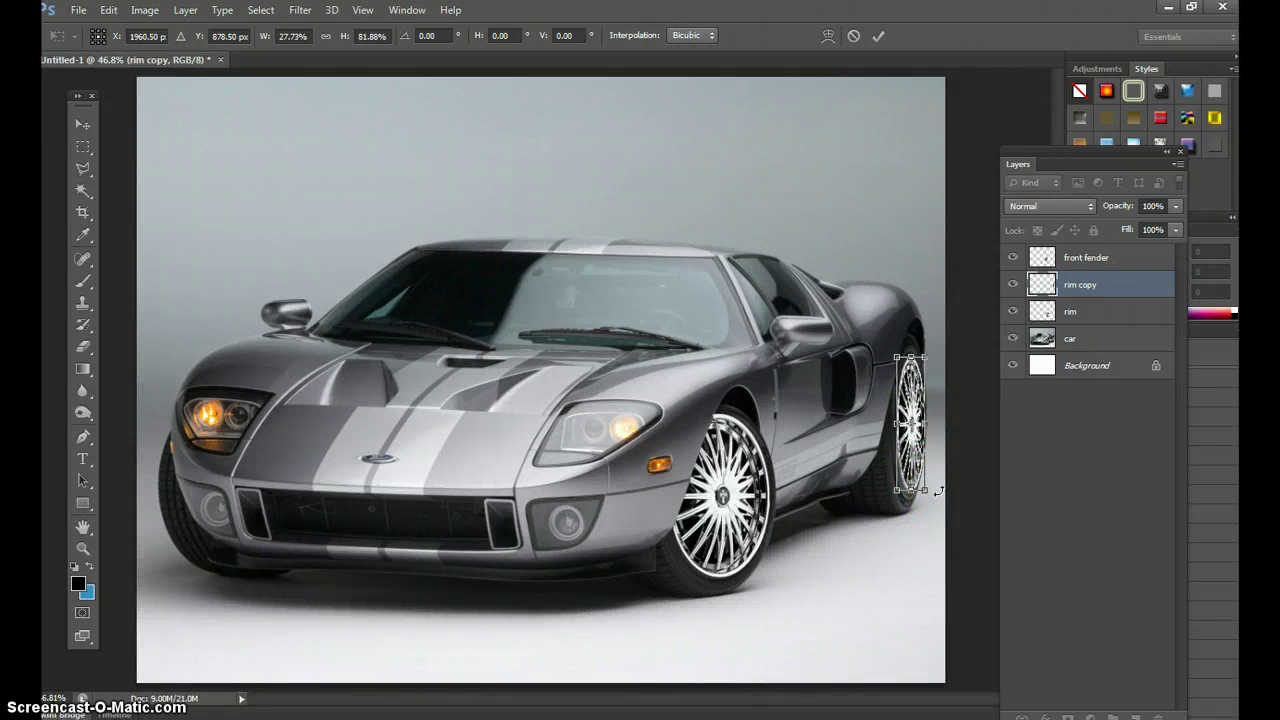
Rotate the rim copy slightly, nudge it left and down, and apply the 27.73% × 81.88% transform
{"action": "left_click_drag", "start_coordinate": [938, 491], "coordinate": [951, 484]}
{"action": "key", "text": "Left"}
{"action": "key", "text": "Left"}
{"action": "key", "text": "Left"}
{"action": "key", "text": "Down"}
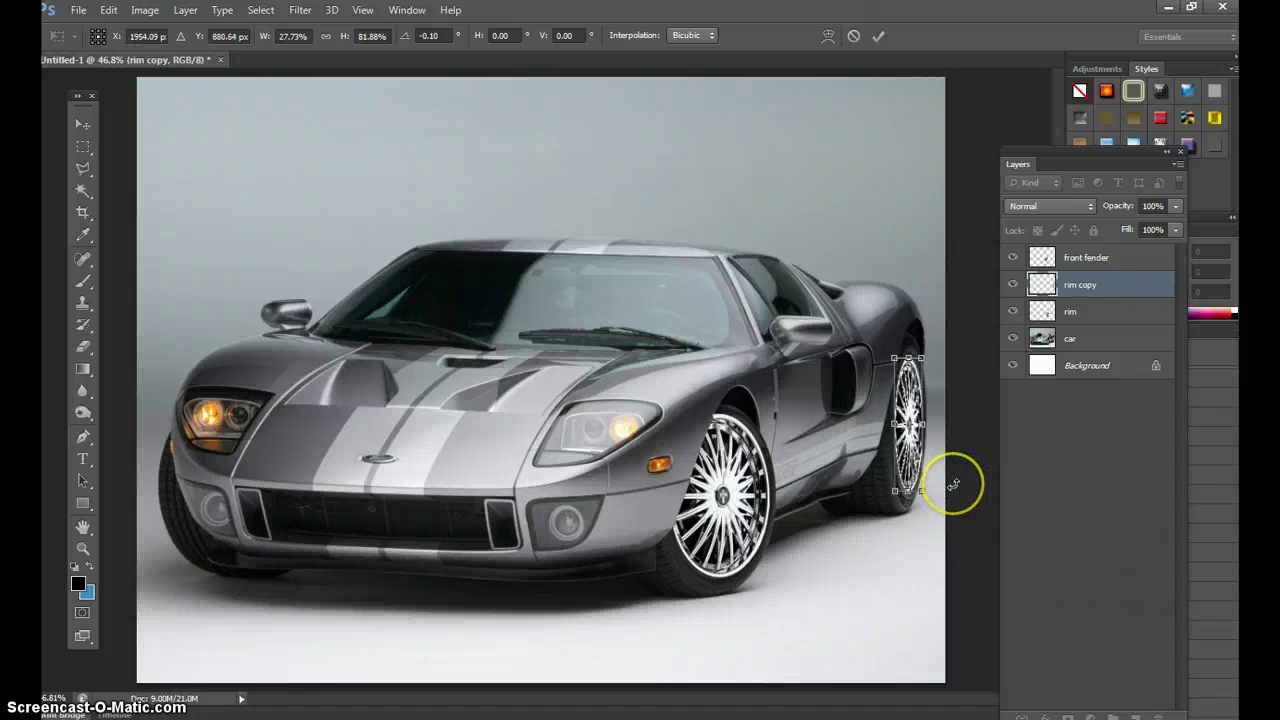
{"action": "left_click", "coordinate": [83, 124]}
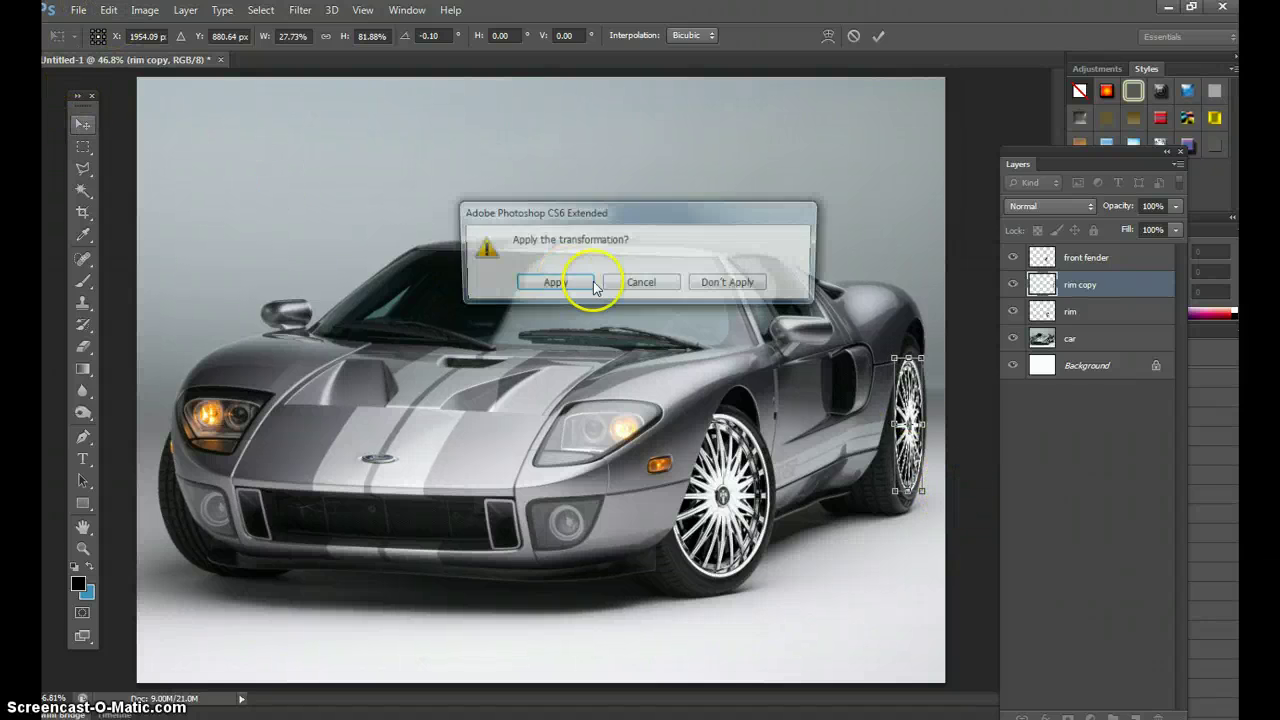
{"action": "left_click", "coordinate": [553, 284]}
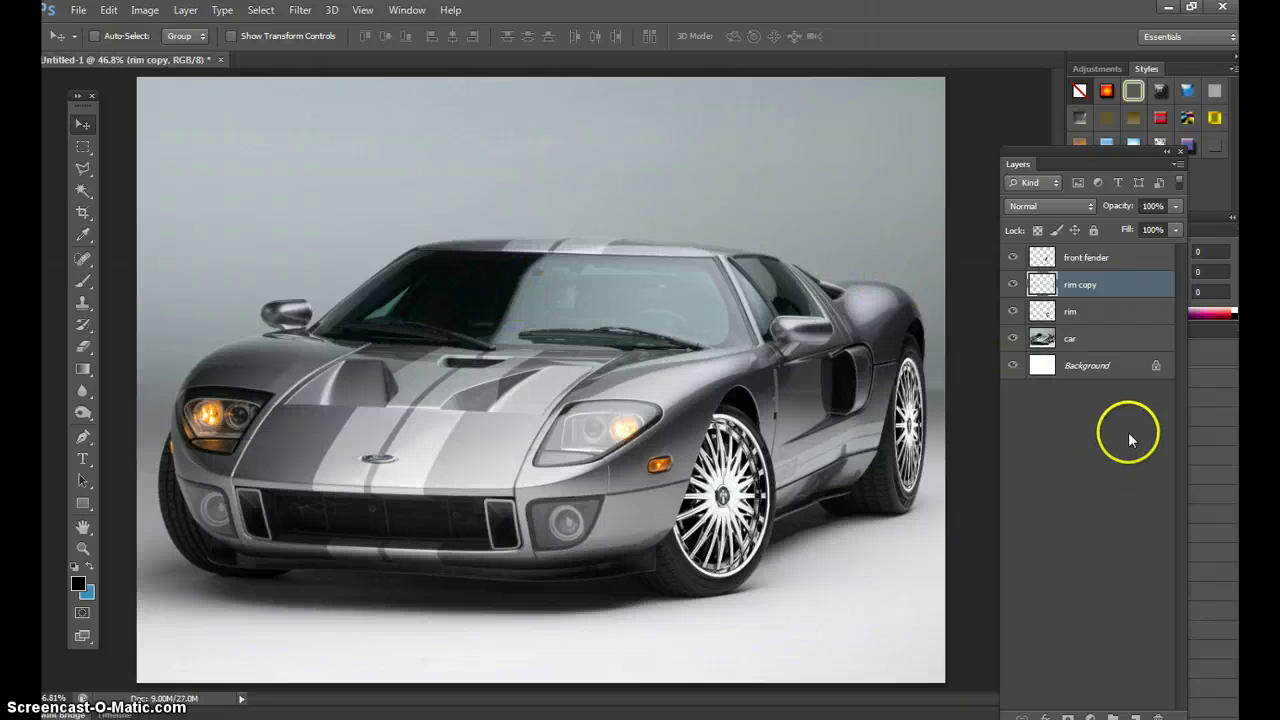